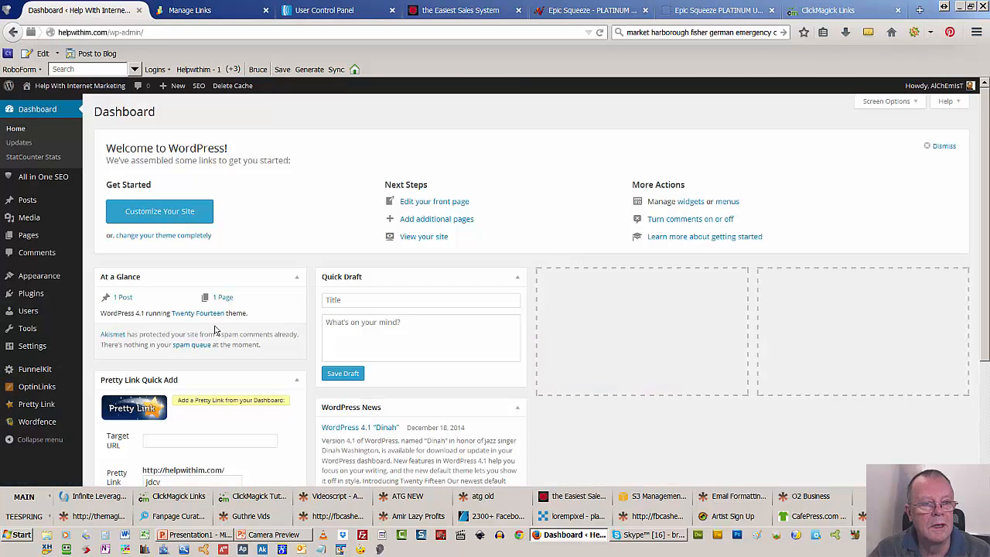
- Choose wp-epicsqueeze-pro-1.7.3.zip as the plugin file to upload
mouse_move(27, 283)
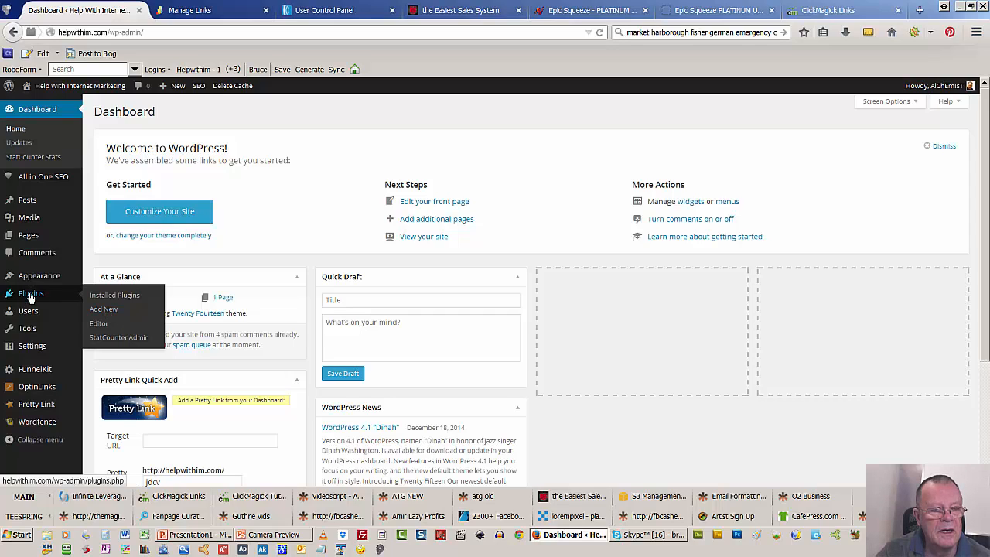
left_click(112, 311)
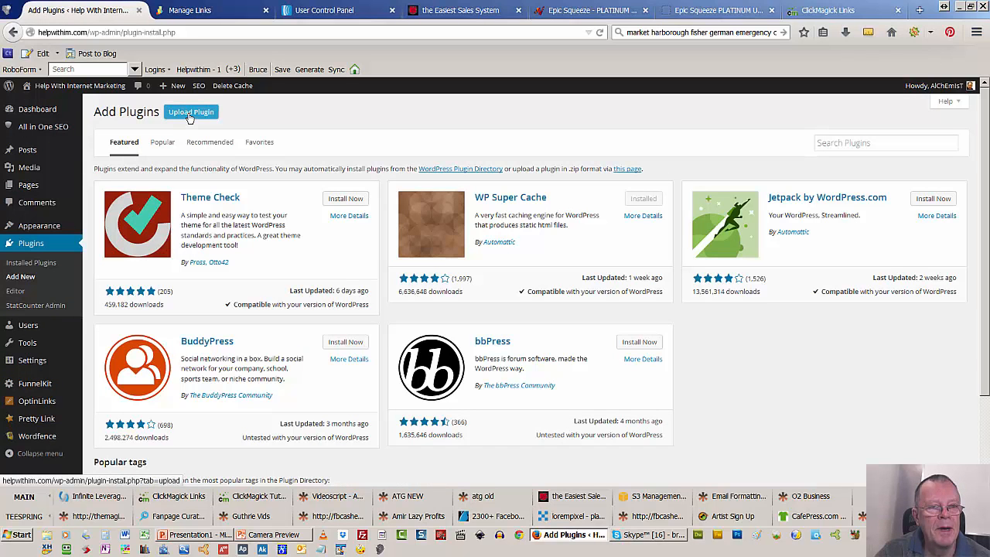
left_click(189, 115)
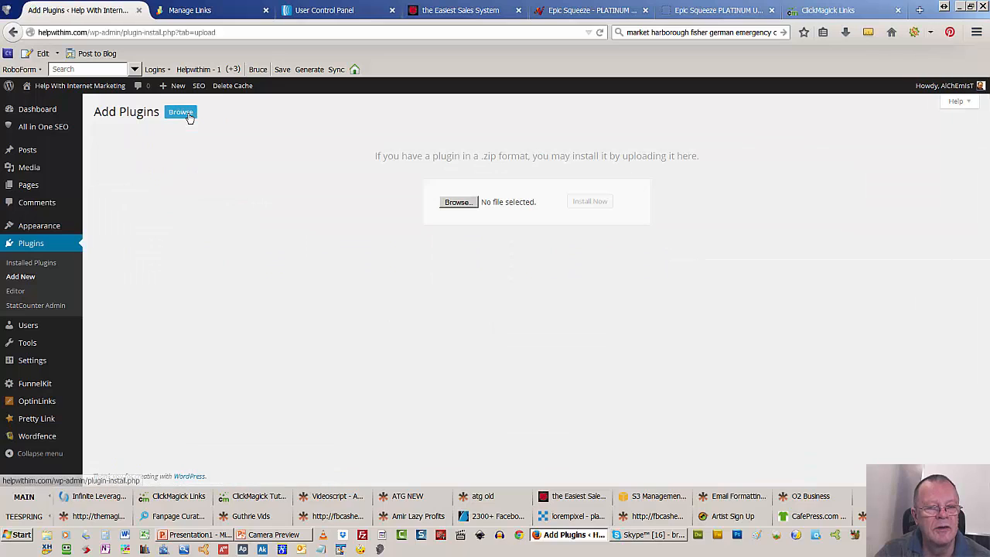
left_click(459, 204)
left_click(307, 225)
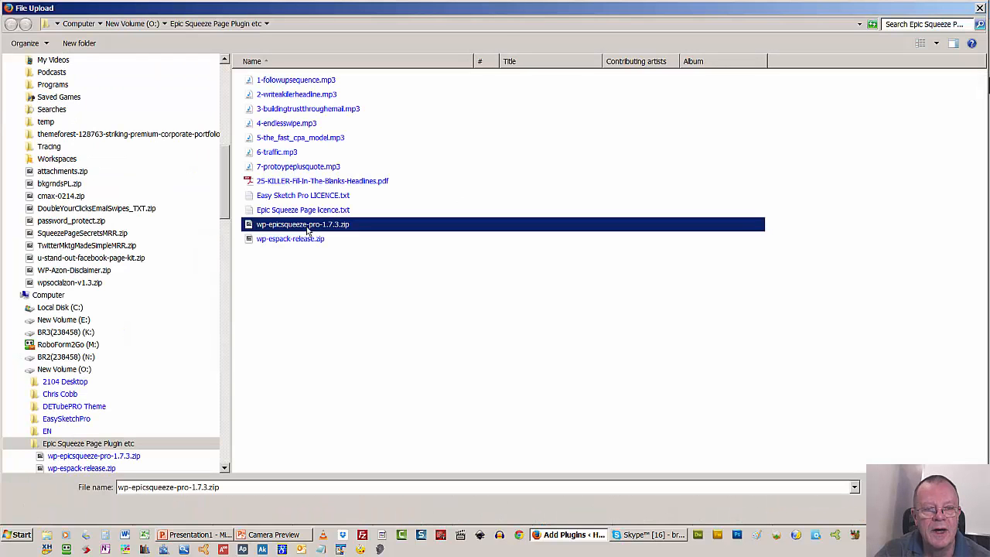
double_click(223, 488)
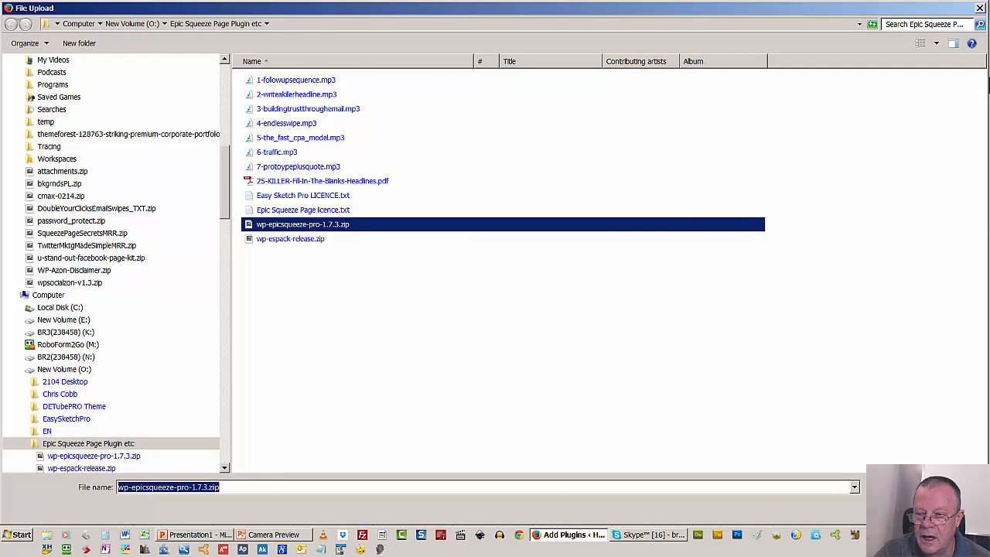
key("Escape")
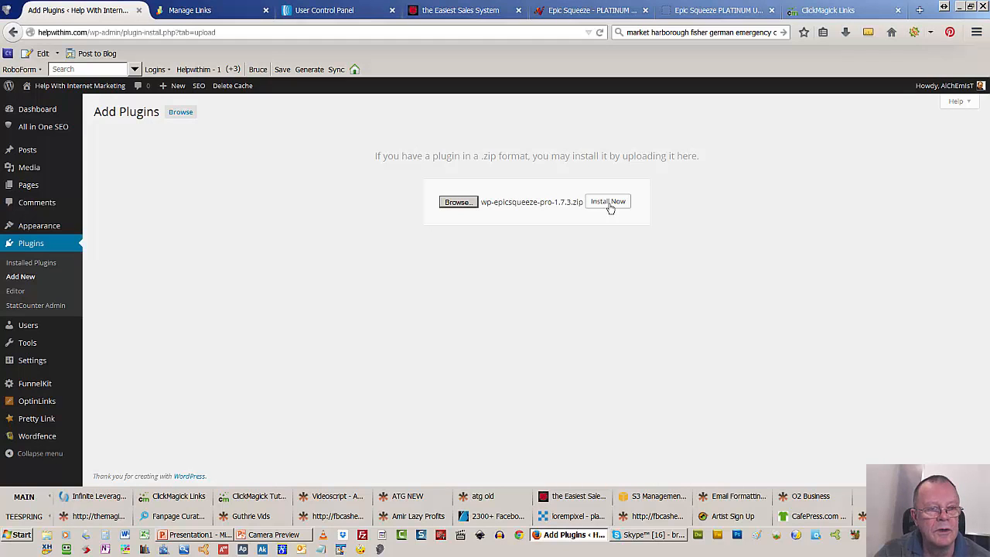
- Look through the installed plugins for the EpicSqueeze entries
left_click(43, 247)
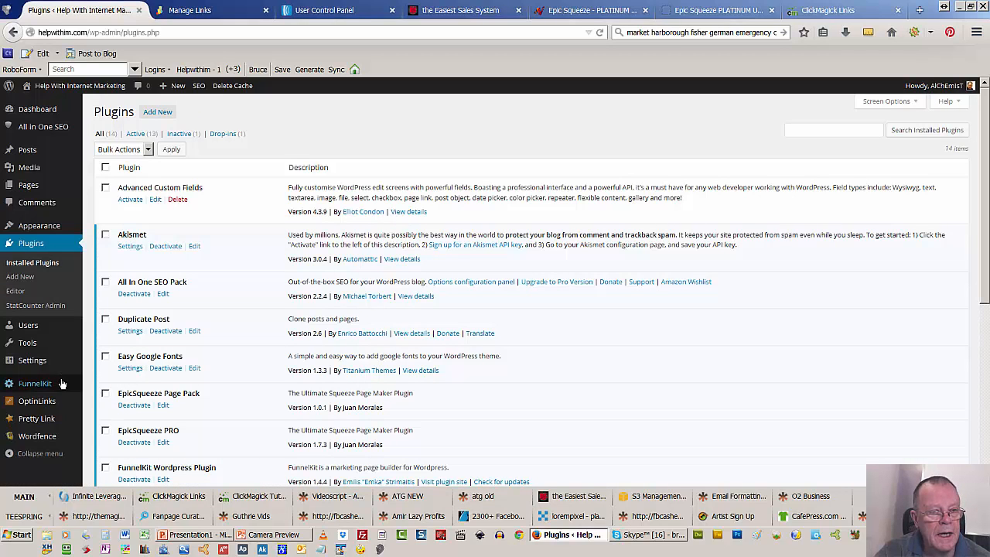
mouse_move(42, 360)
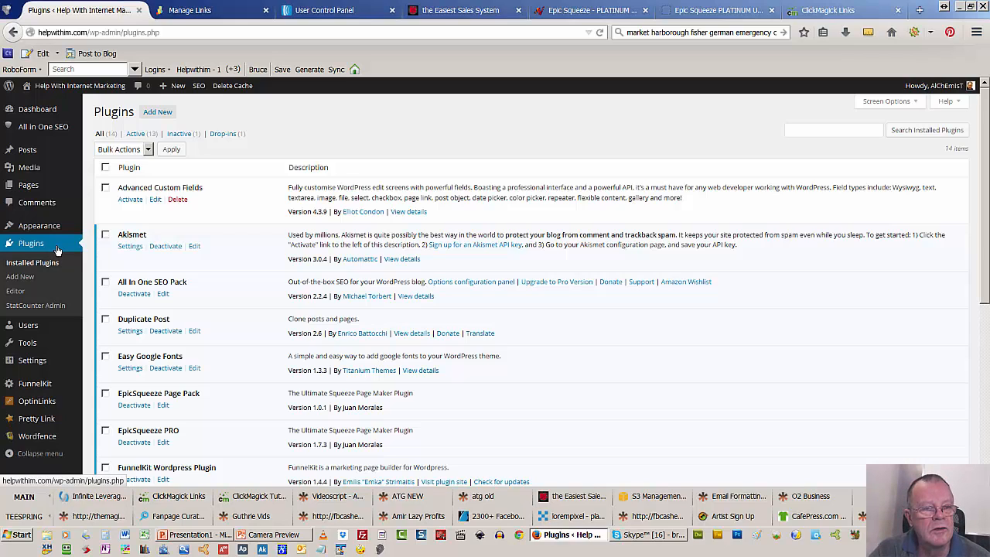
- Open the published page for editing and select its headline text from "Pocket $25 - $650" through "or doing any Selling yourself!"
mouse_move(25, 192)
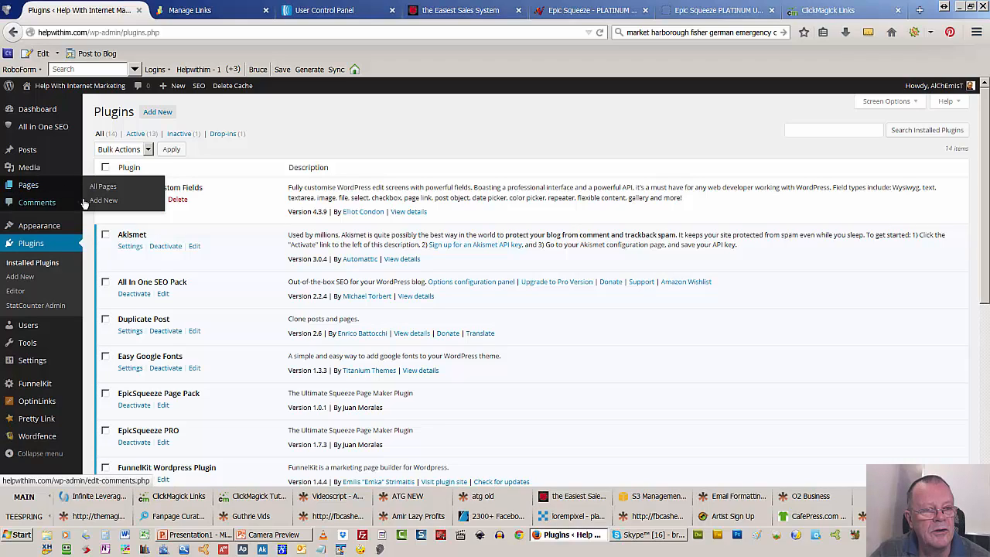
left_click(31, 192)
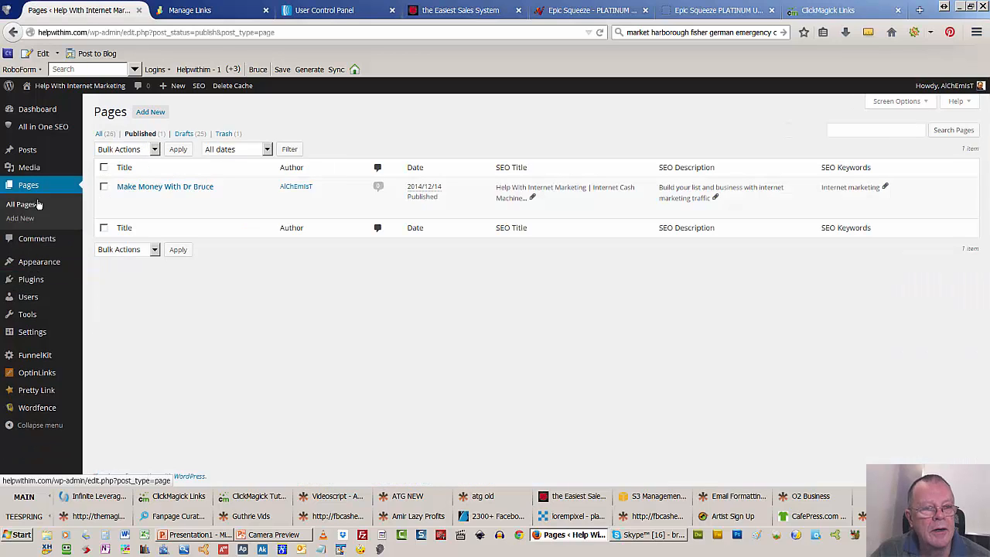
mouse_move(123, 204)
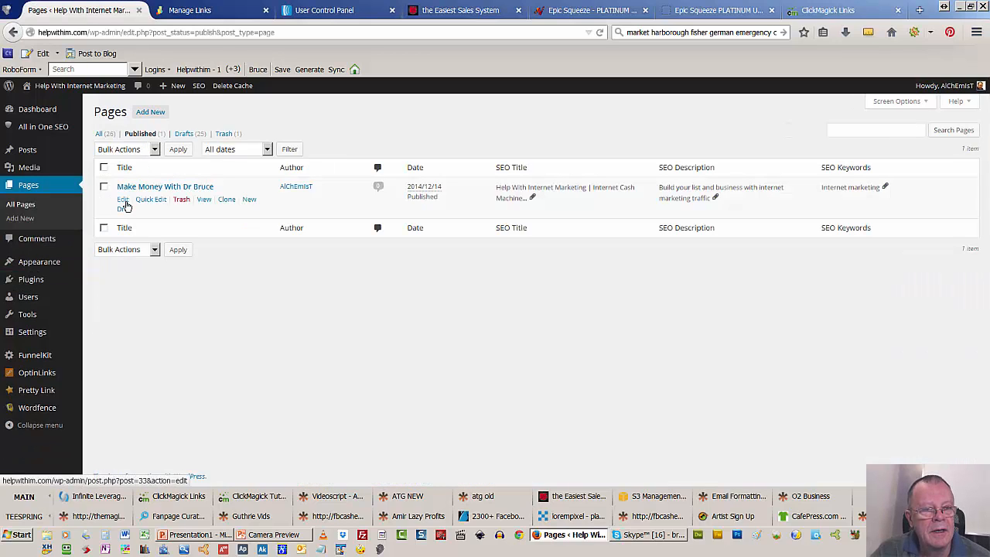
left_click(123, 200)
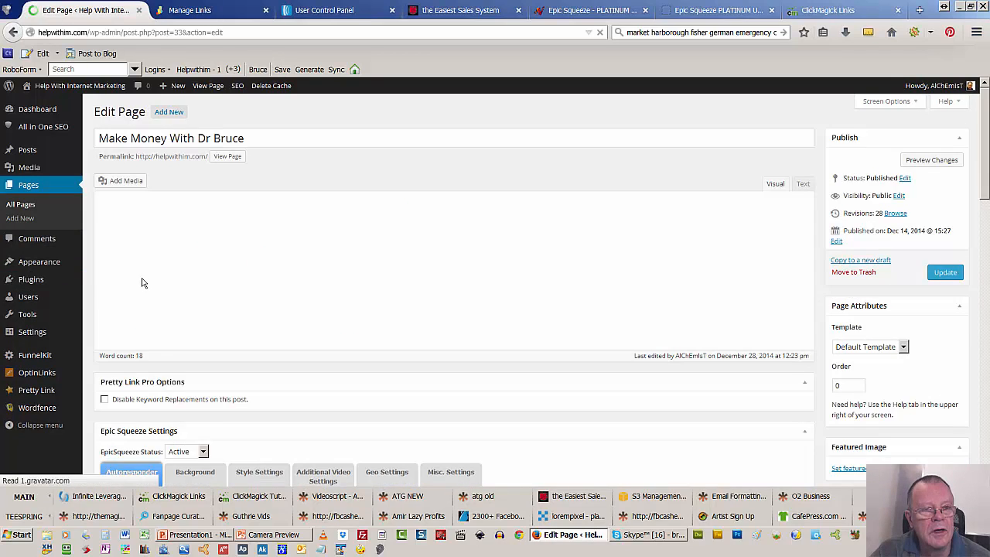
scroll(147, 286, "down", 2)
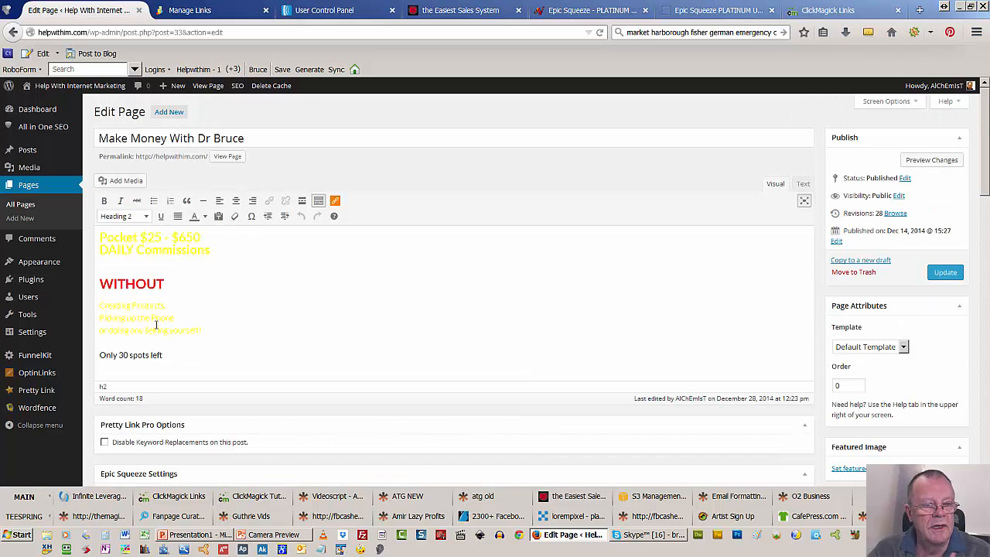
left_click_drag(83, 264, 86, 251)
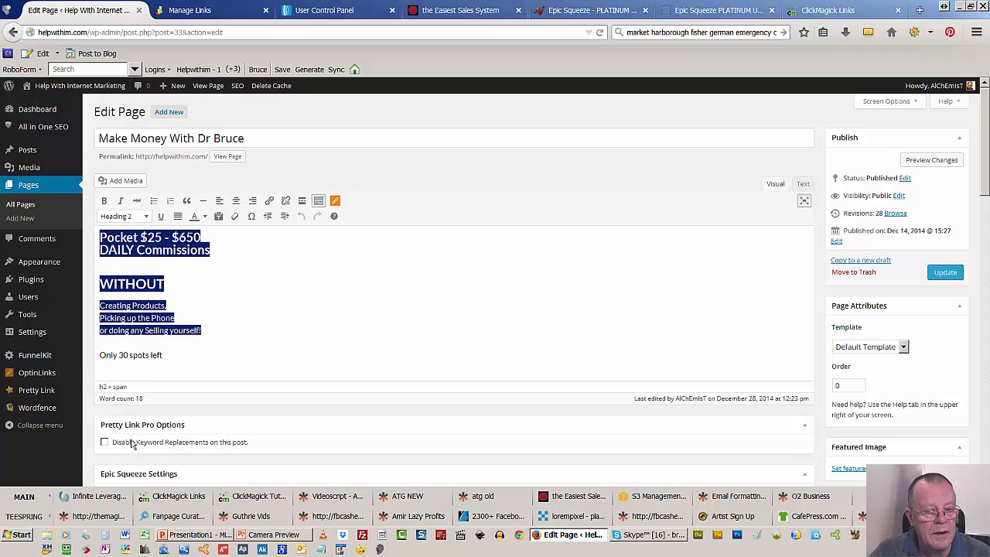
- Examine the Epic Squeeze autoresponder services, the AWeber list name and the target link
scroll(134, 445, "down", 2)
scroll(140, 460, "down", 2)
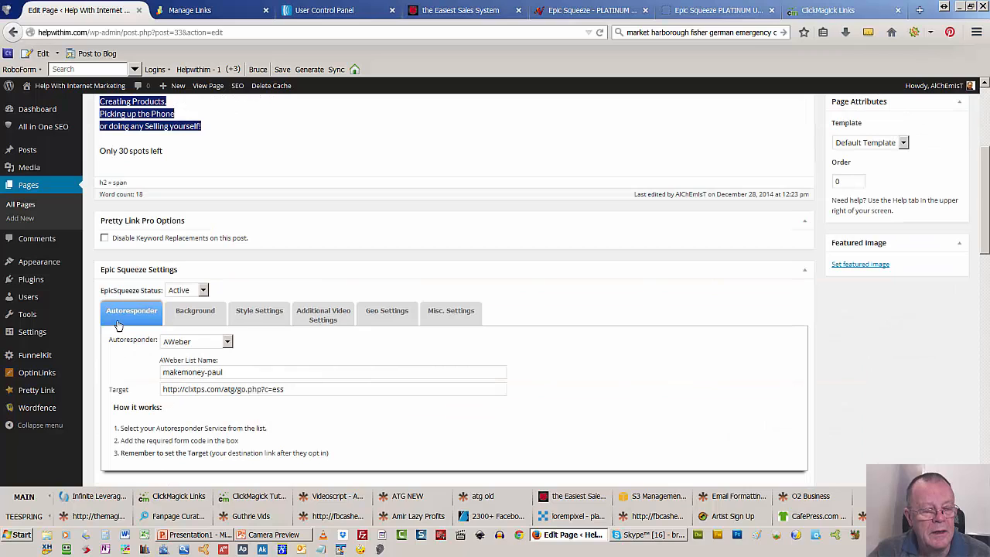
left_click(227, 343)
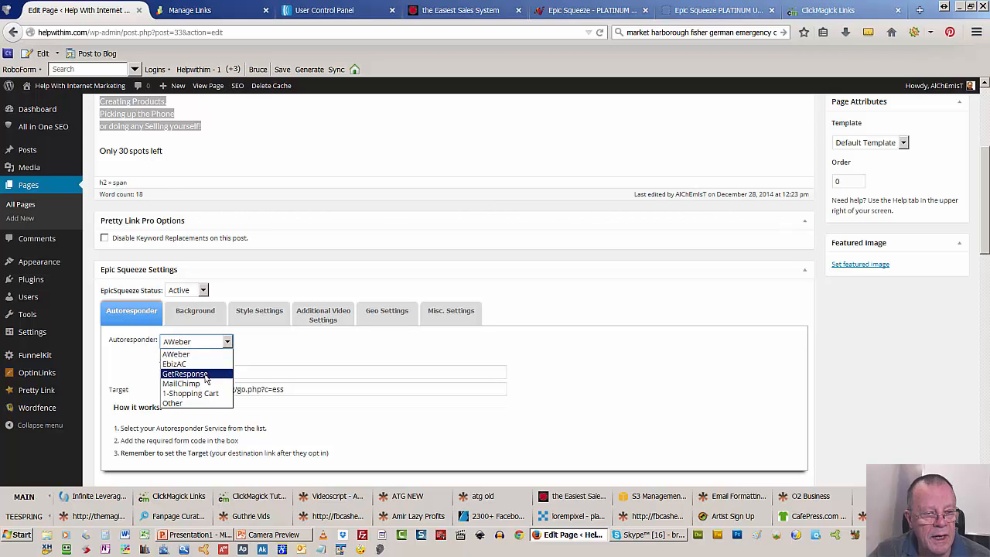
left_click(228, 342)
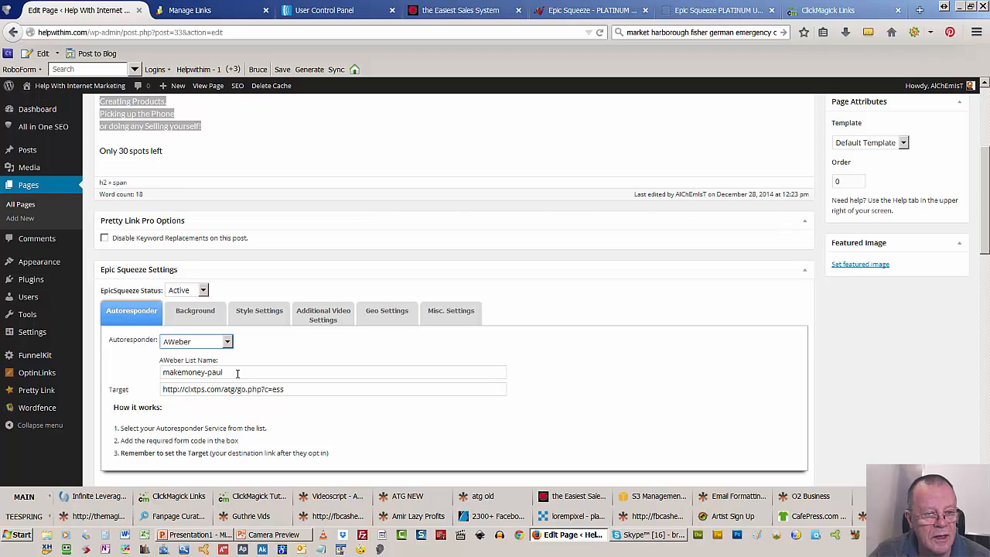
left_click_drag(237, 374, 151, 373)
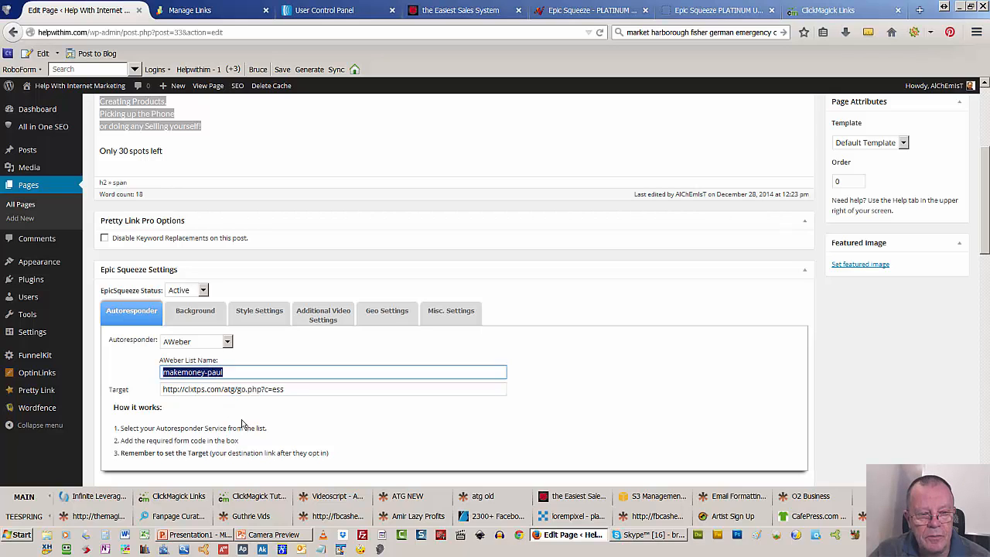
left_click_drag(283, 389, 142, 389)
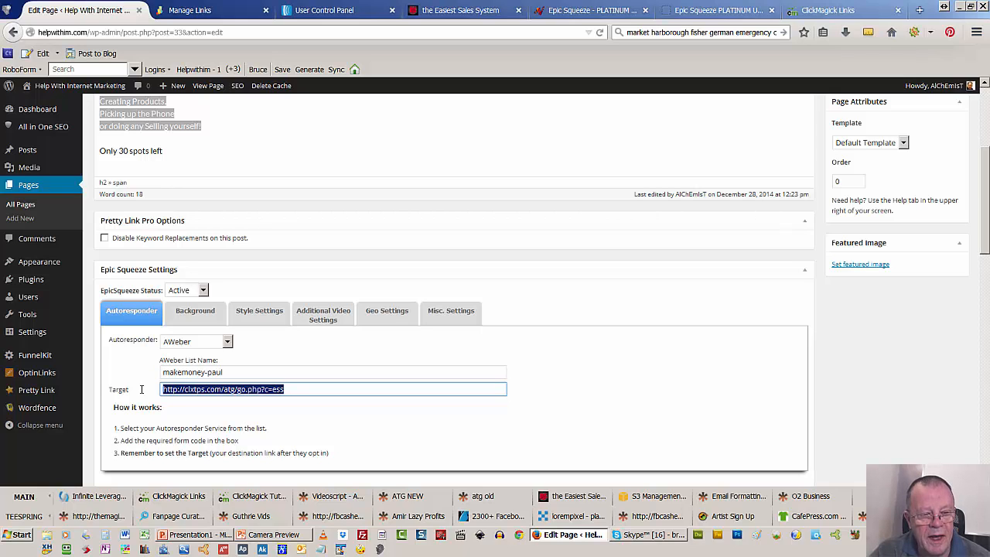
- Search the Epic Squeeze background images for "seascapes" and choose the sunlit sea cave picture as the background
left_click(196, 312)
left_click(203, 290)
left_click(206, 291)
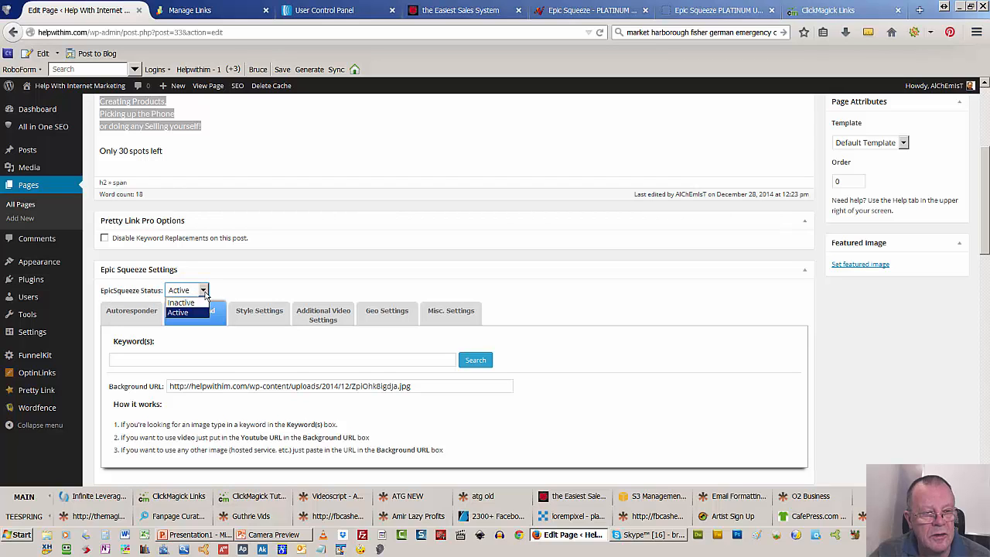
left_click(205, 294)
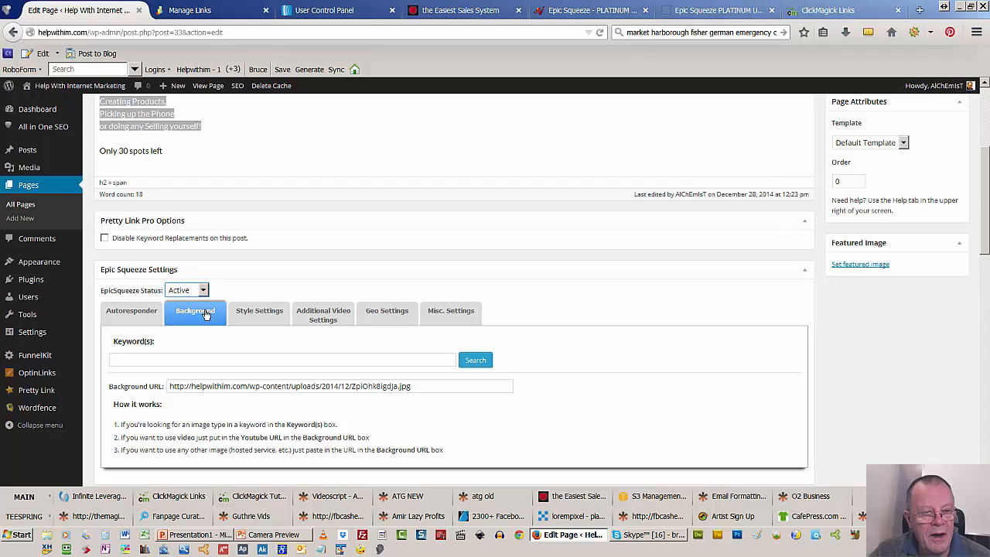
left_click(153, 360)
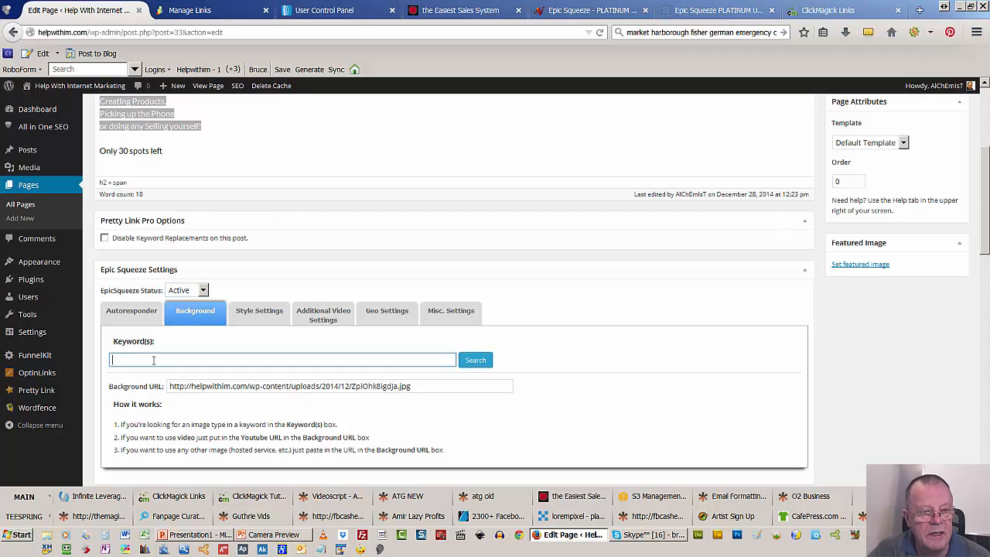
type("seascapes")
left_click(477, 362)
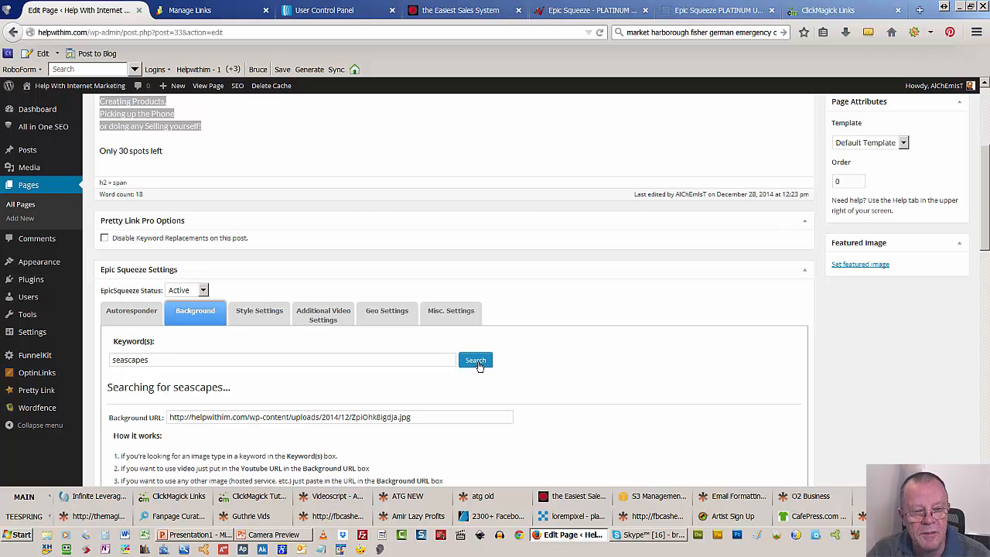
scroll(479, 366, "down", 3)
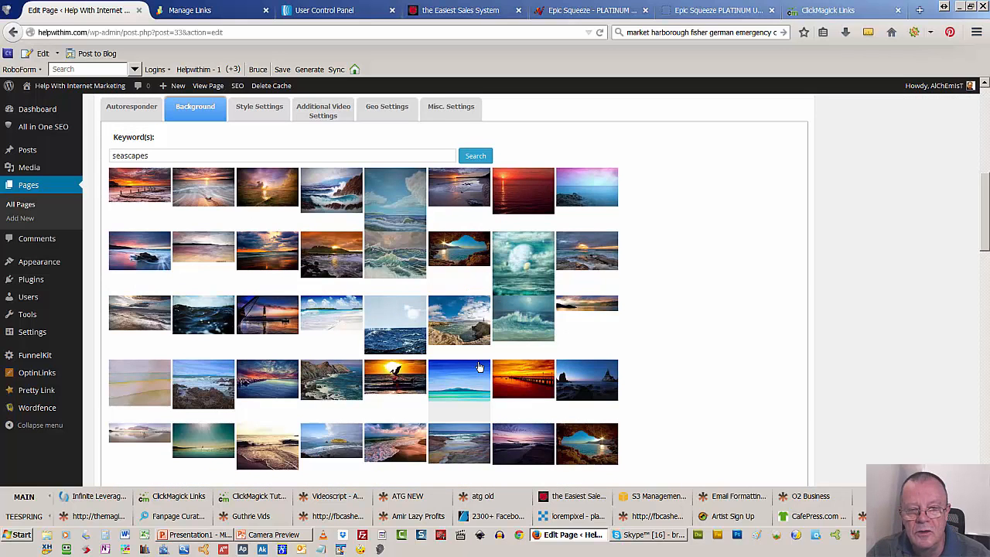
left_click(587, 443)
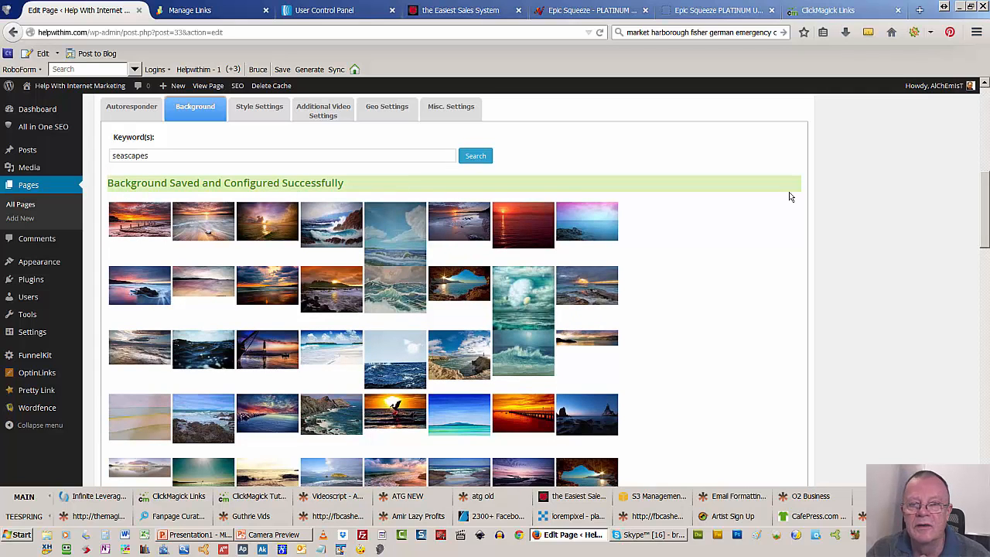
- Update the page and view the published squeeze page with its new background
scroll(860, 181, "up", 3)
scroll(873, 195, "up", 3)
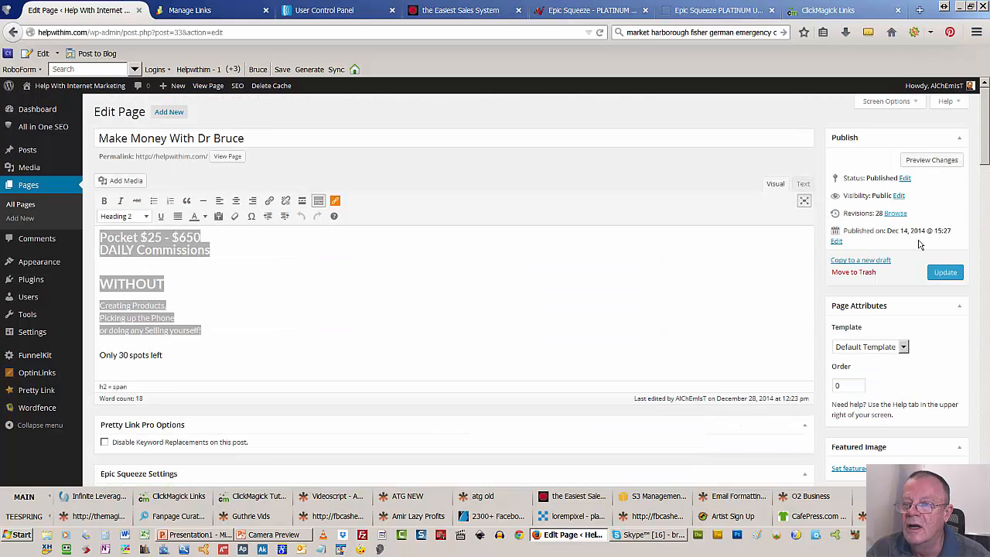
left_click(946, 275)
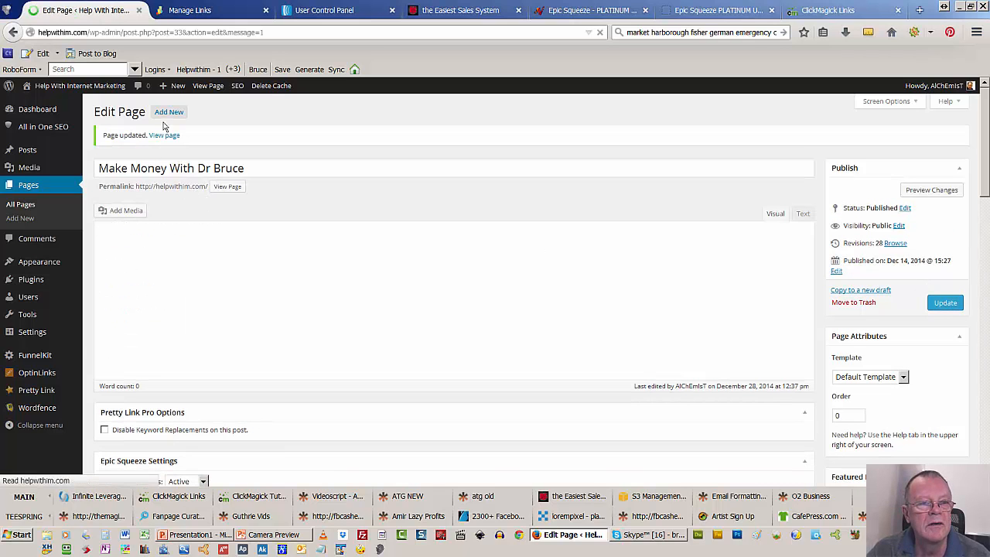
left_click(164, 135)
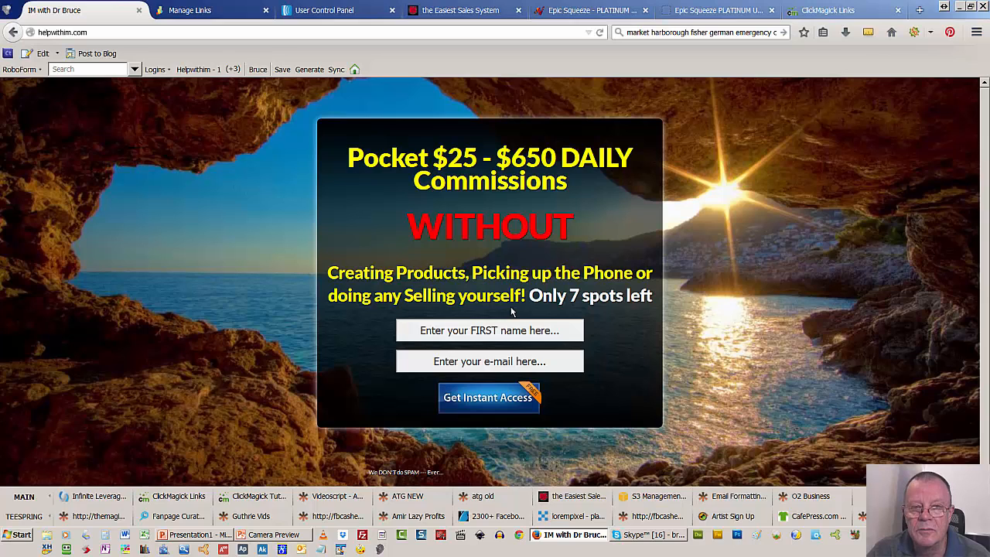
- Return to the site's /wp-admin area and reopen the published squeeze page for editing
left_click(95, 33)
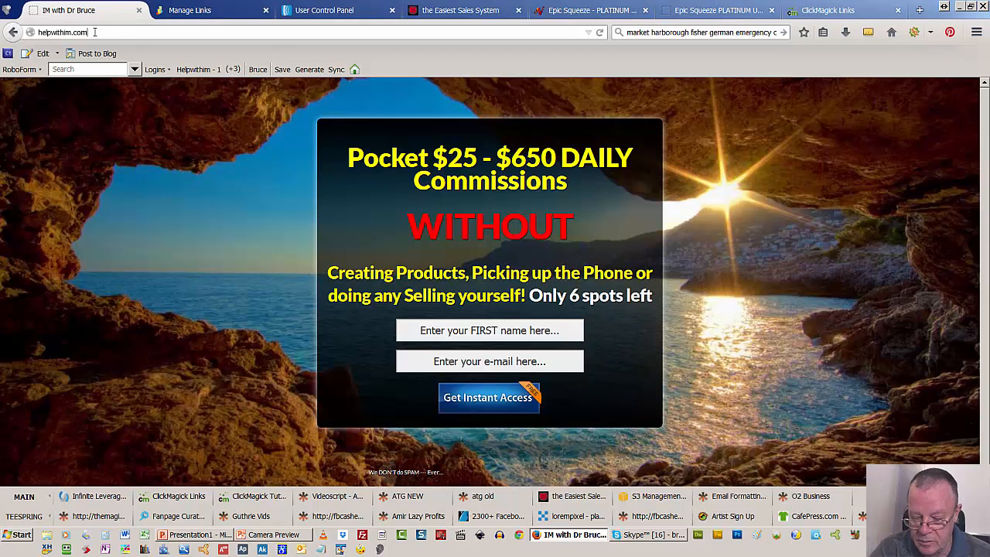
type("/wp-admin")
key("Return")
key("Return")
mouse_move(78, 235)
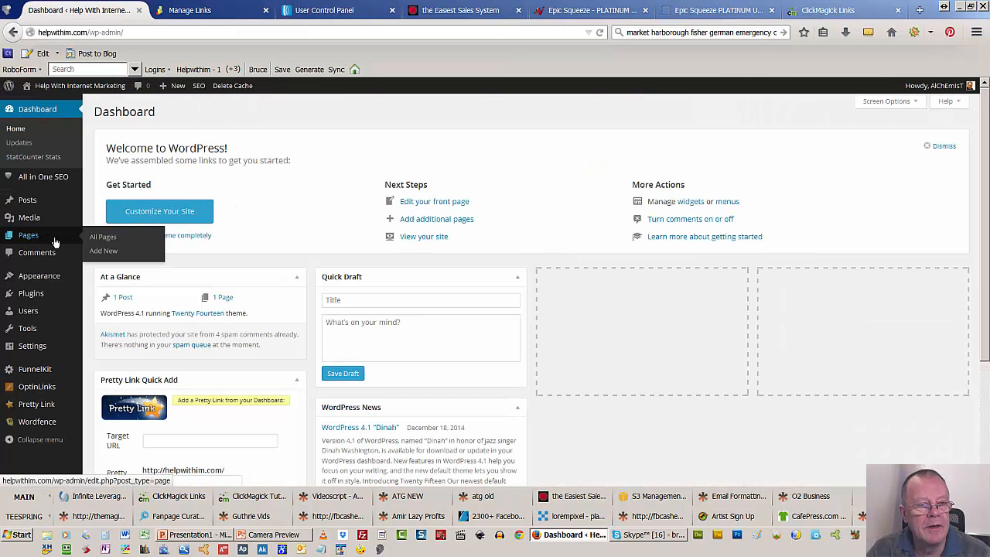
left_click(30, 237)
left_click(123, 201)
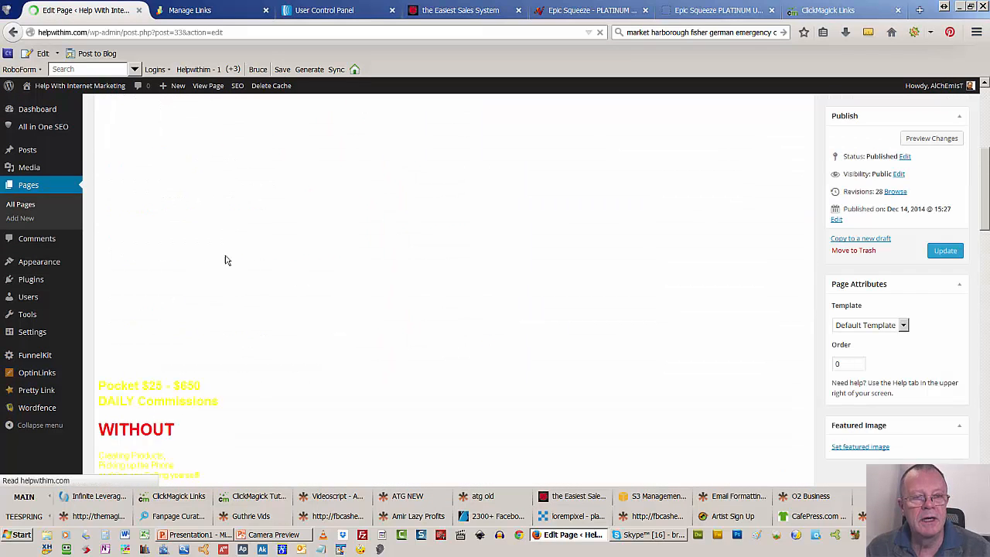
- Set the Epic Squeeze layout style to Horizontal
scroll(230, 302, "down", 4)
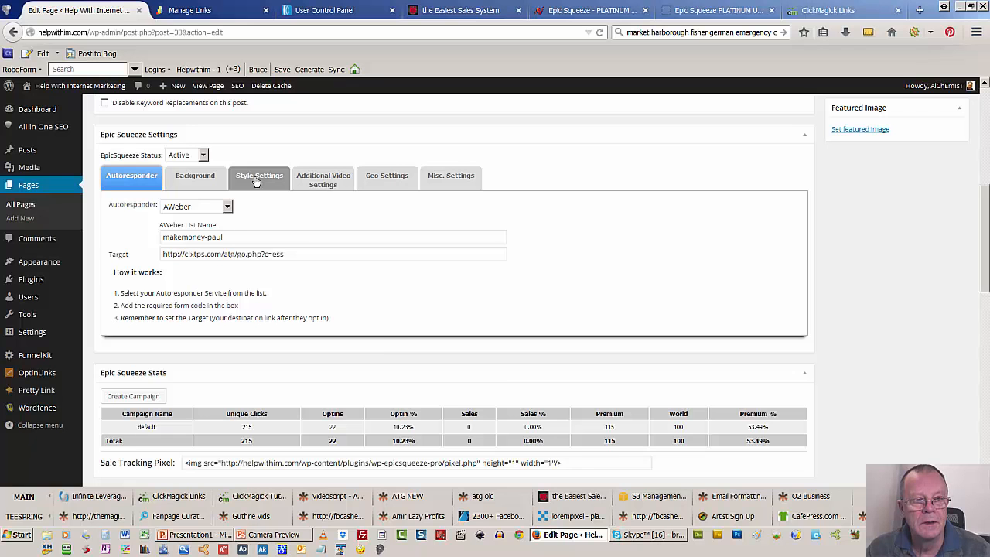
left_click(257, 178)
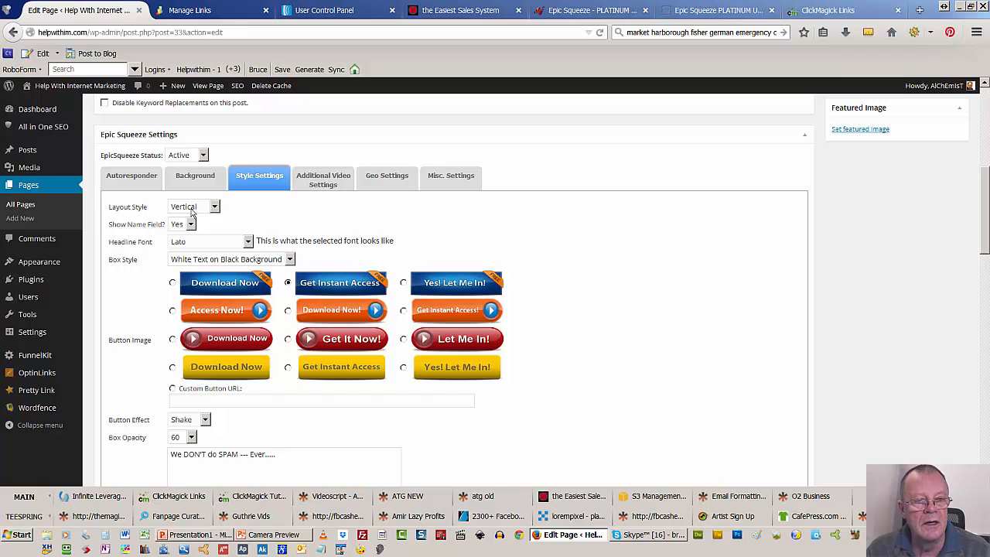
left_click(214, 207)
left_click(202, 223)
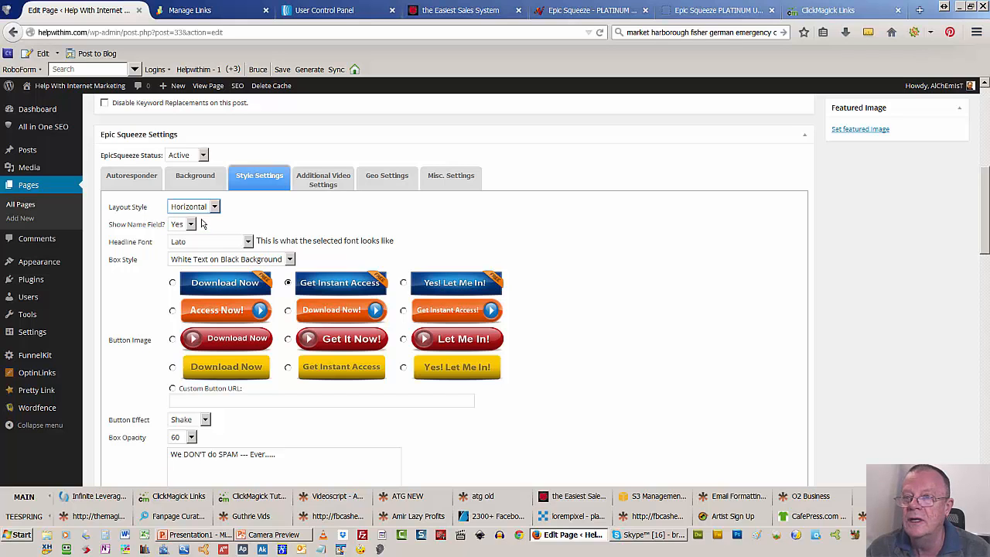
- Update the page and view the published squeeze page with the horizontal layout
scroll(823, 254, "up", 5)
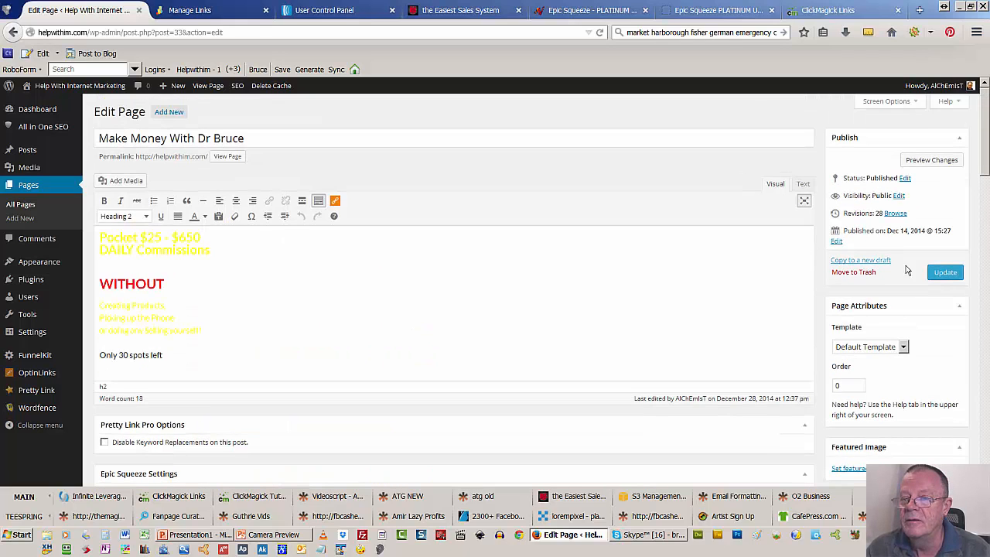
left_click(945, 273)
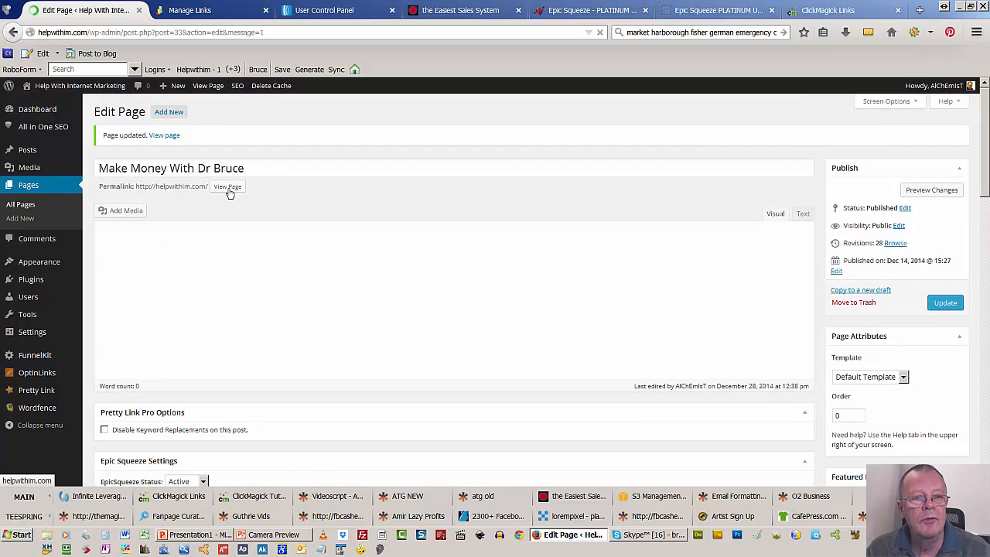
left_click(229, 189)
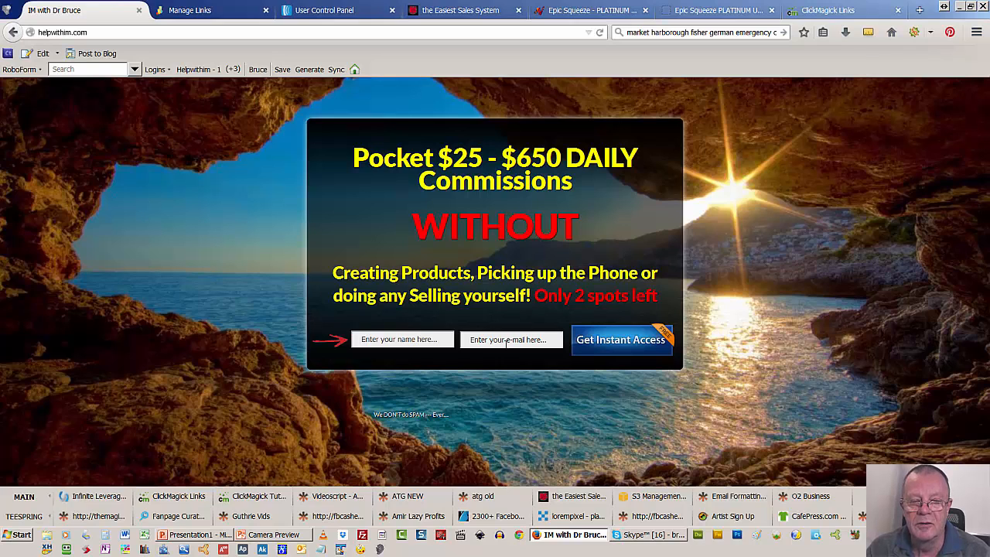
- Go back to the site's /wp-admin area and list the published pages to reopen the squeeze page for editing
left_click(90, 33)
left_click(91, 32)
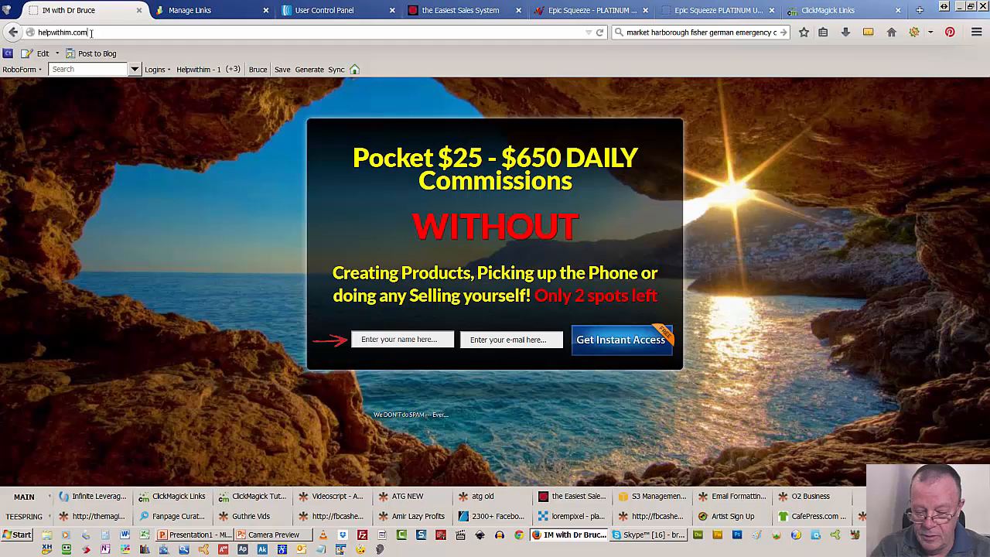
type("/wp-admin")
key("Return")
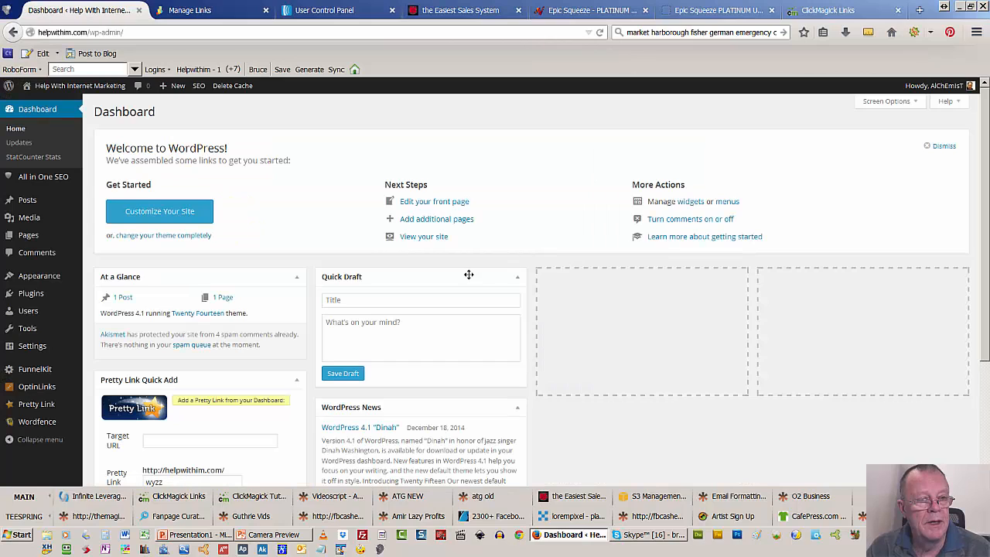
left_click(57, 242)
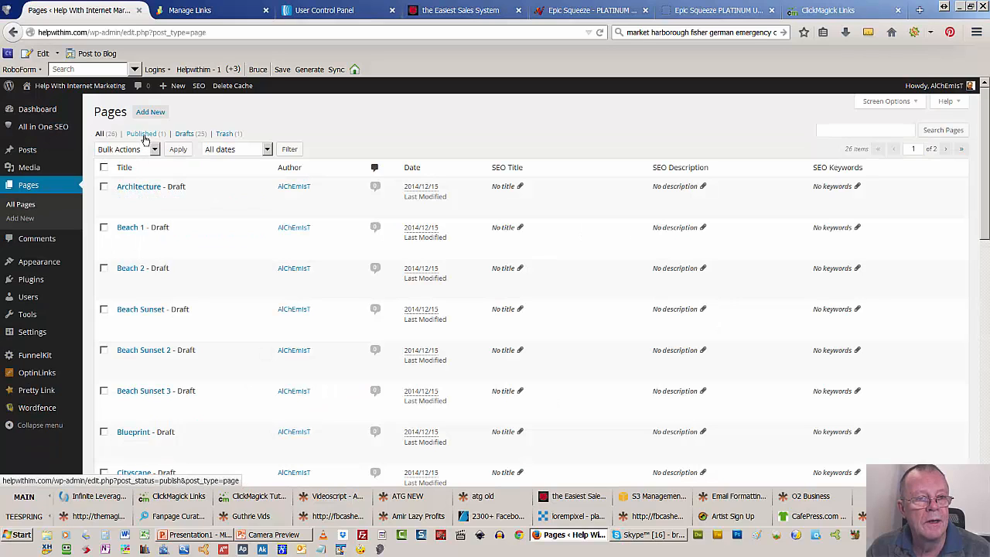
left_click(145, 136)
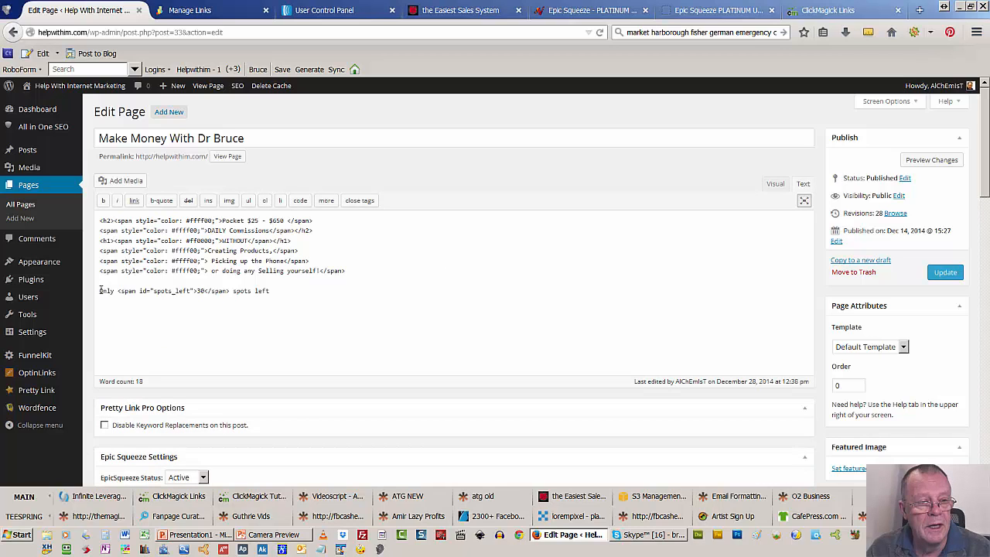
- In the page's HTML, replace "Only" before the spots_left span with <p> and close the line with </p>
left_click(98, 291)
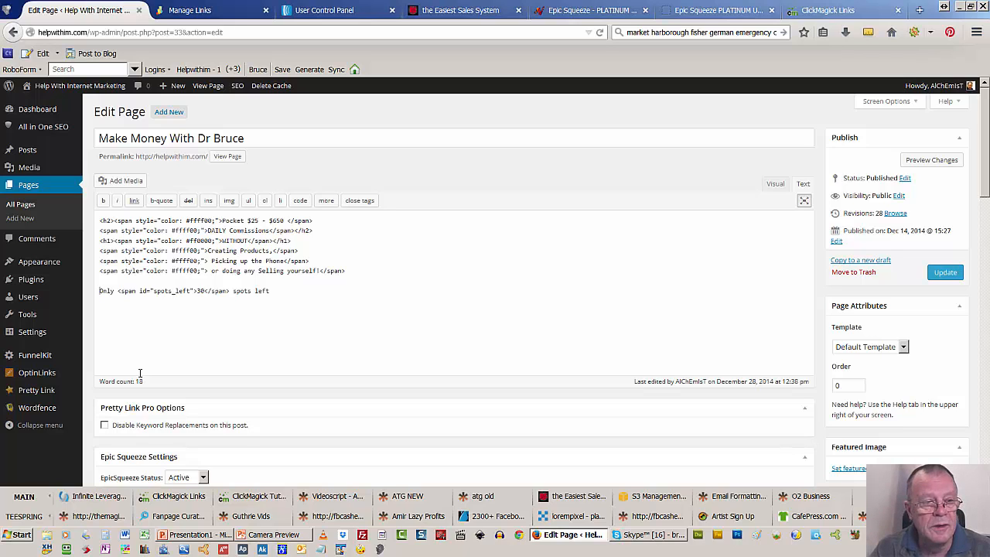
key("Delete")
key("Delete")
key("Delete")
key("Delete")
key("Delete")
type("<p>")
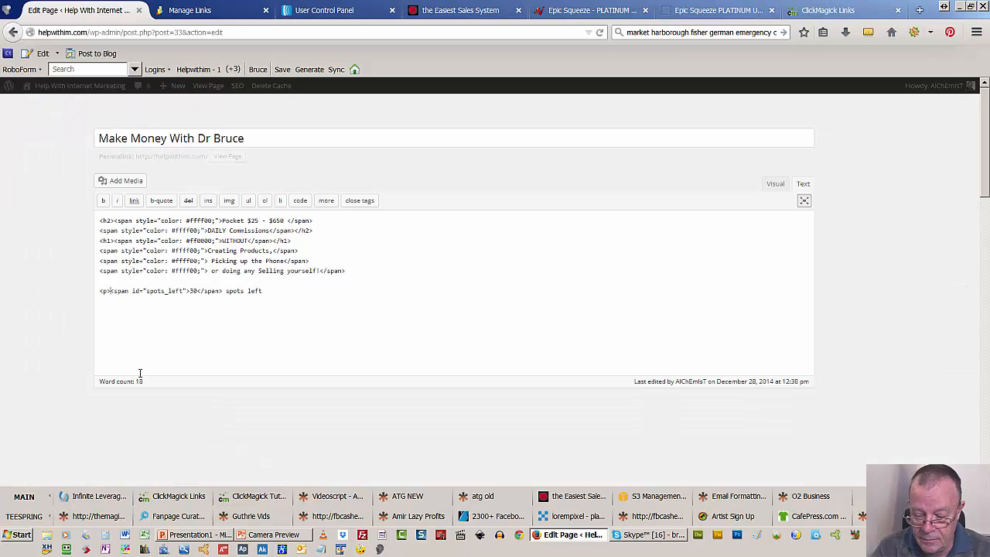
type("</p>")
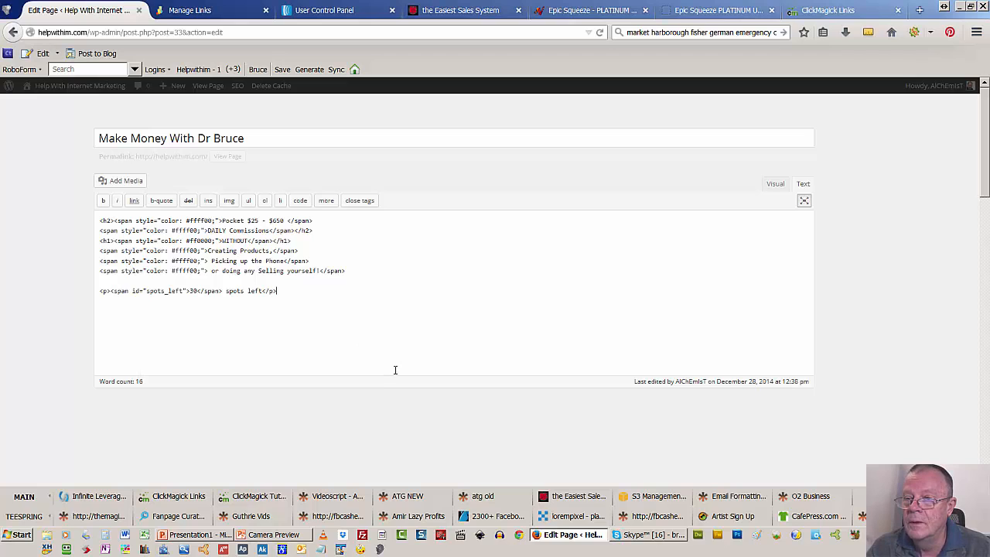
- Update the page, view the published result and return to the page editor
left_click(946, 272)
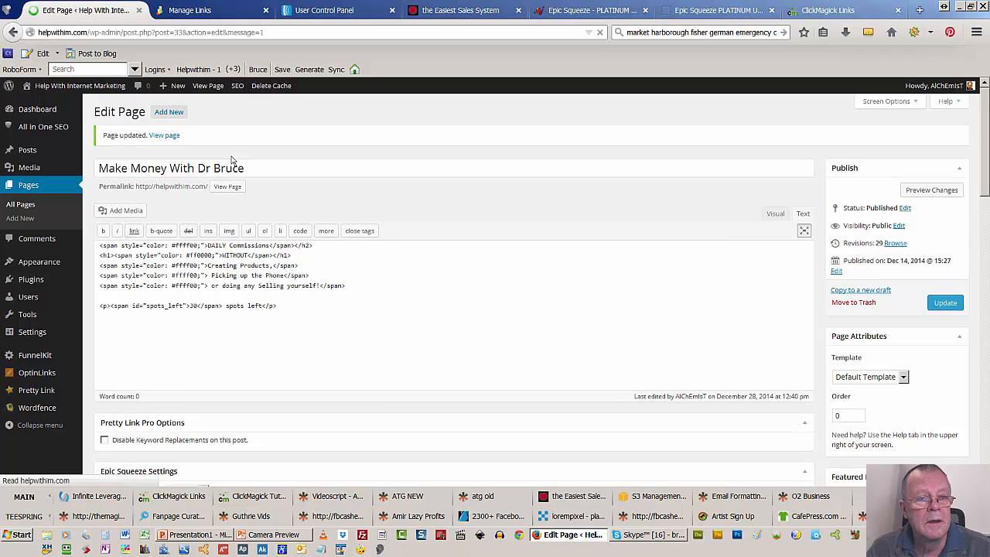
left_click(165, 137)
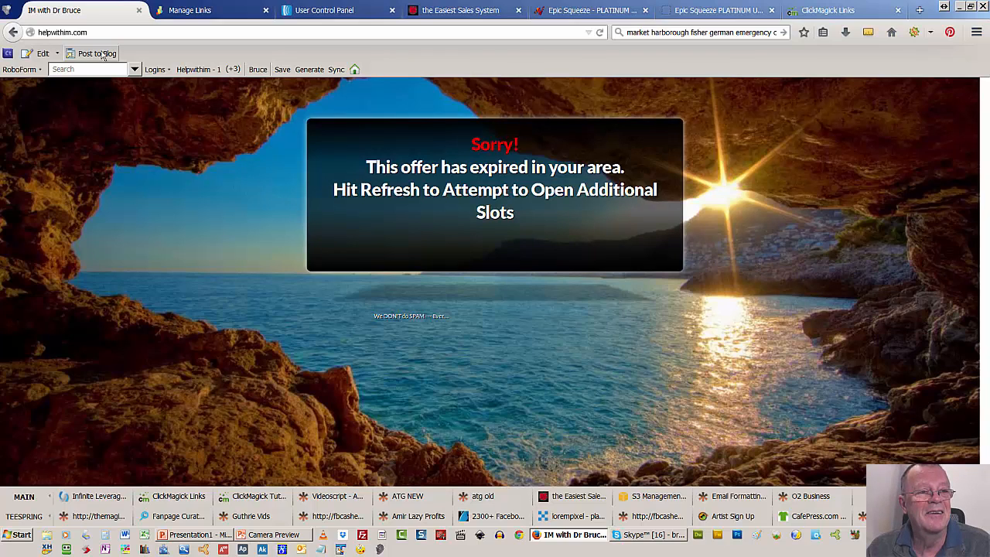
left_click(12, 33)
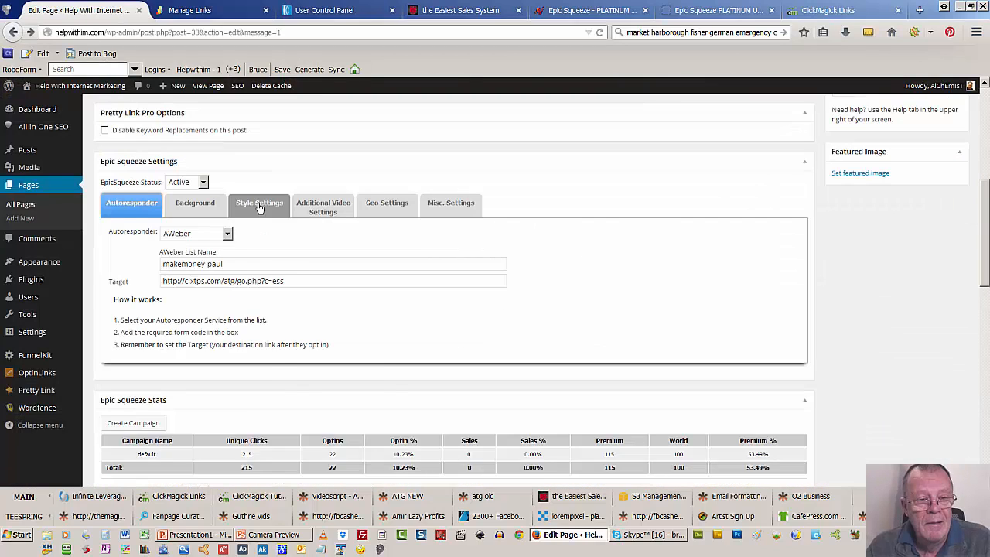
- Set the box opacity to 50 in the Epic Squeeze style settings
left_click(259, 204)
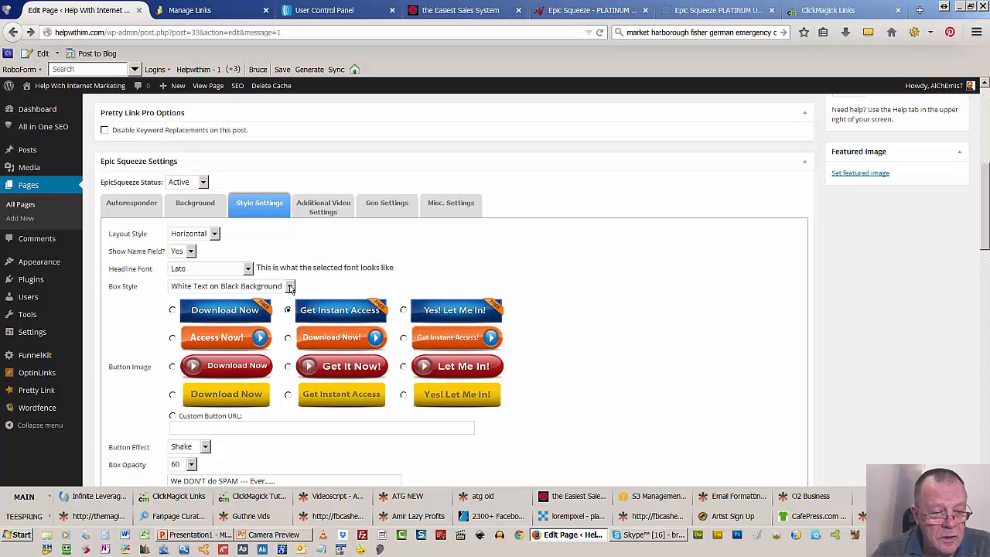
left_click(191, 464)
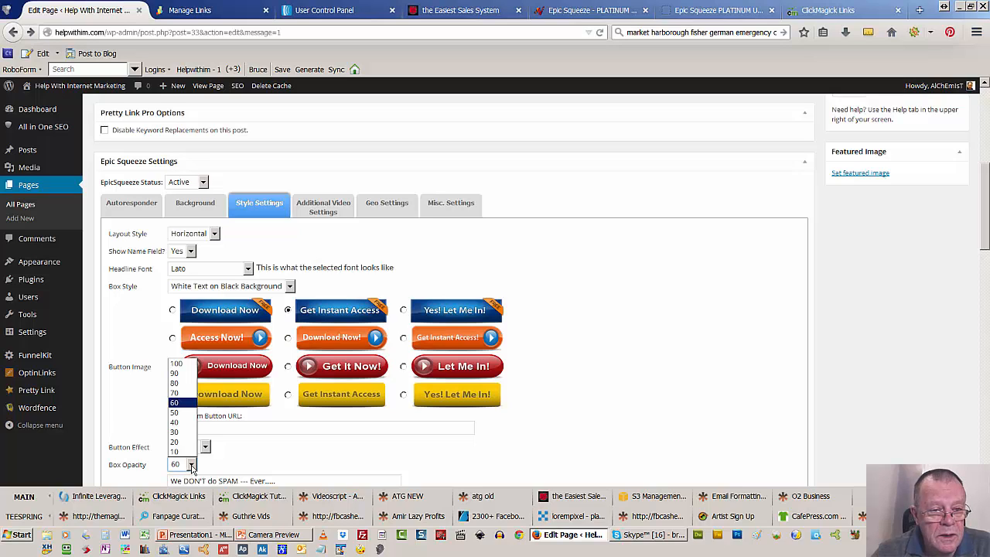
left_click(181, 415)
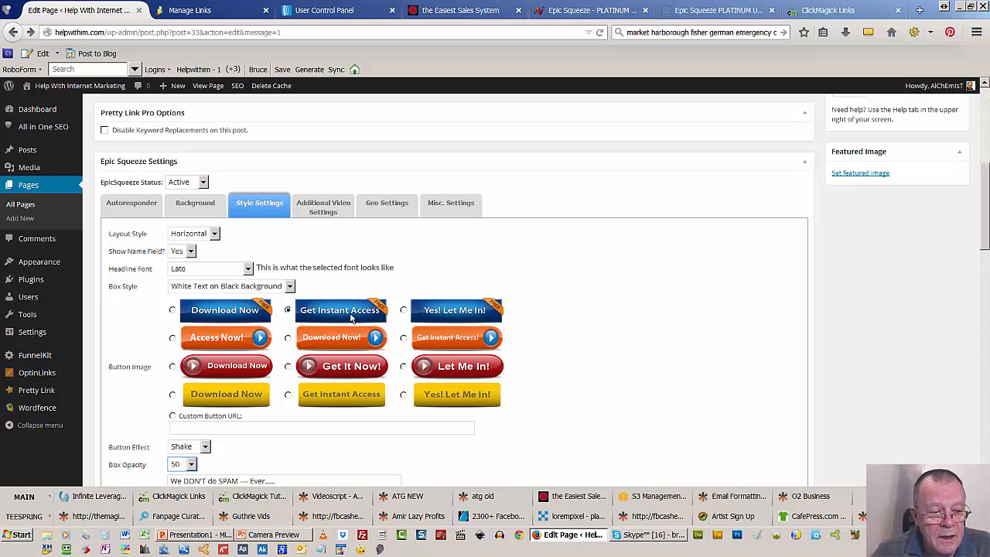
- Examine the available button effects, the footer text and the explanatory notes in the style settings
left_click(205, 448)
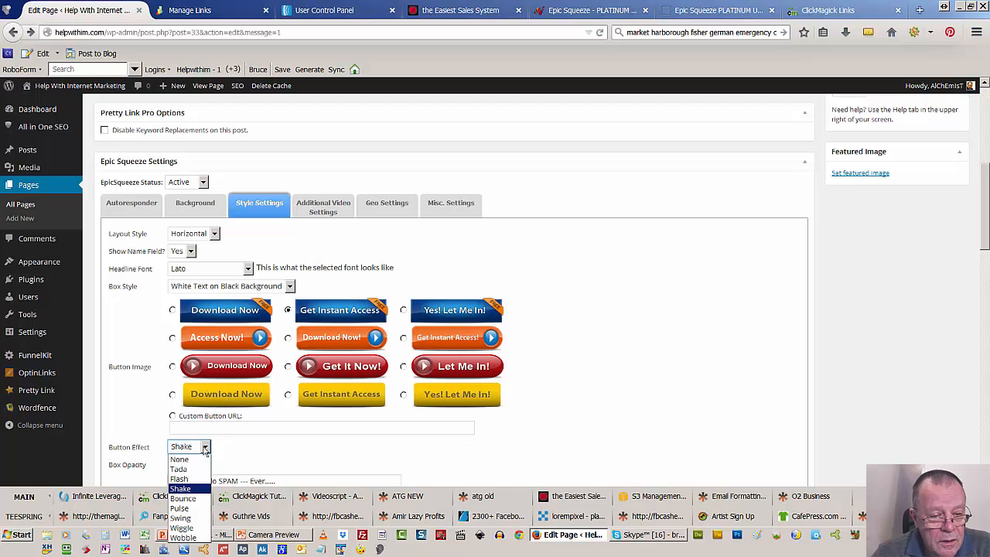
left_click(205, 449)
scroll(205, 449, "down", 2)
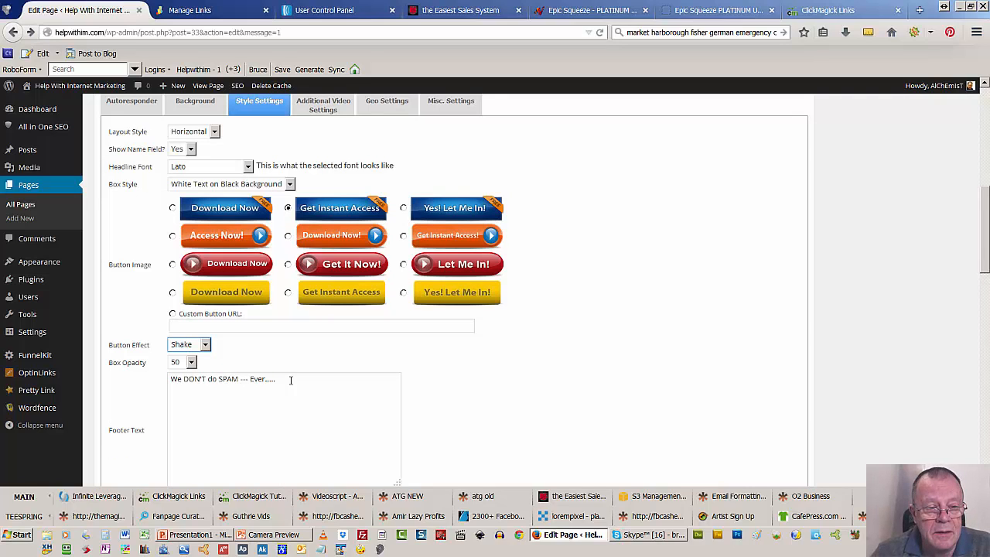
scroll(290, 380, "down", 2)
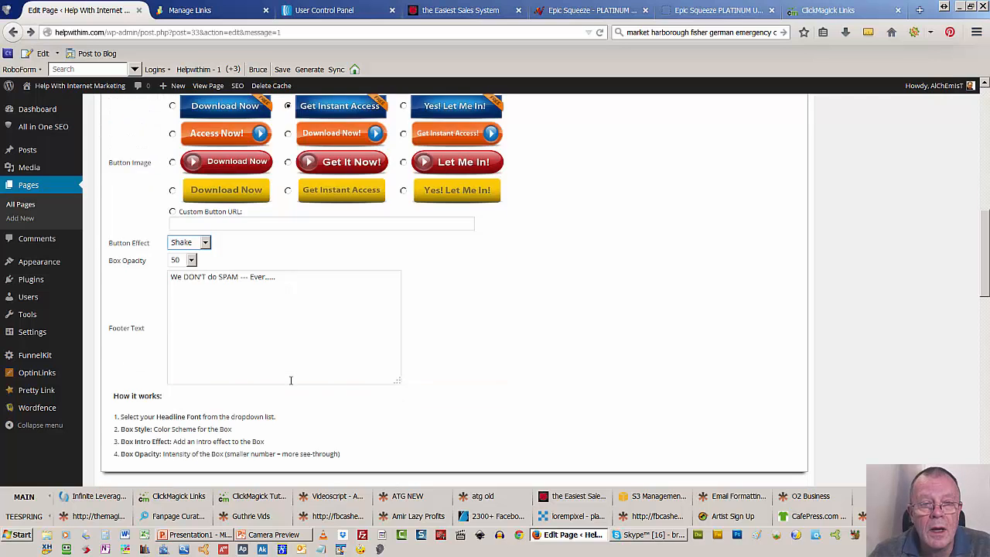
scroll(291, 380, "up", 4)
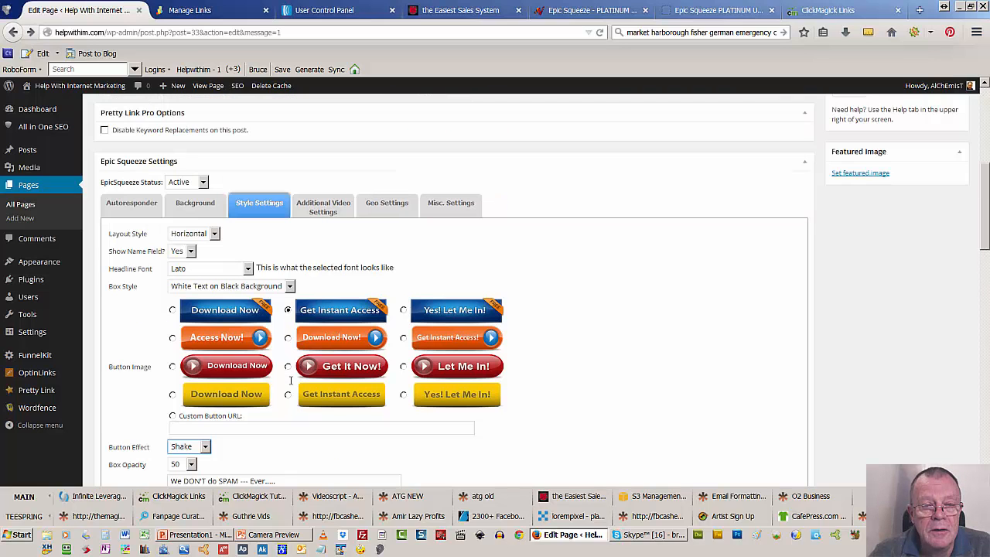
- Examine the additional video settings, the geo settings' allowed countries and the miscellaneous Forward Vars and Exit Pop URL settings
left_click(323, 210)
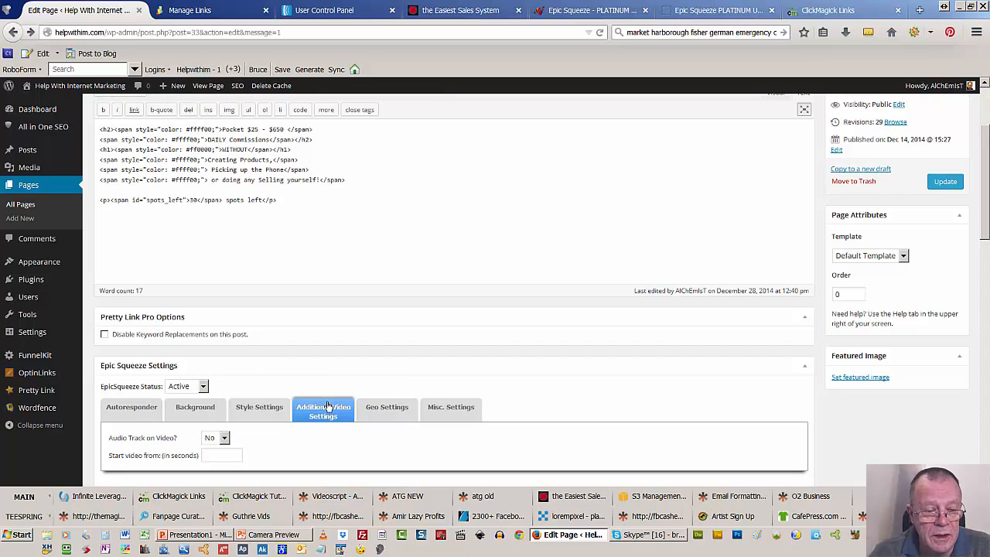
left_click(384, 415)
scroll(384, 414, "down", 2)
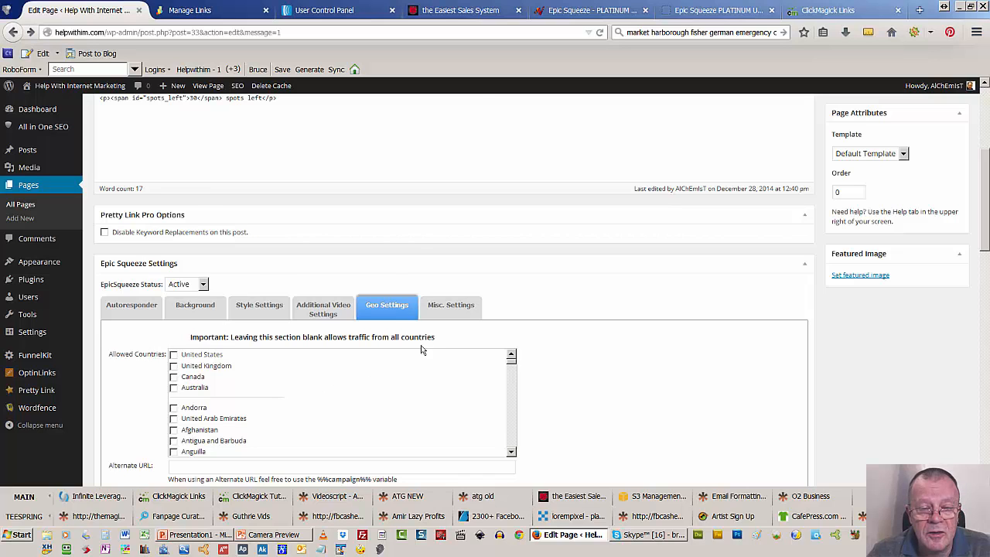
scroll(541, 371, "down", 3)
scroll(593, 399, "up", 3)
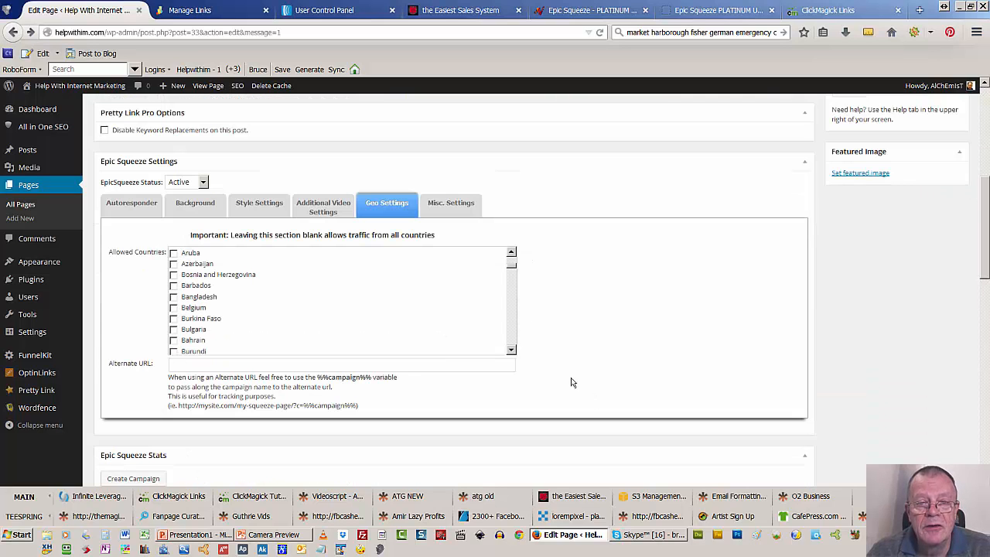
left_click(453, 203)
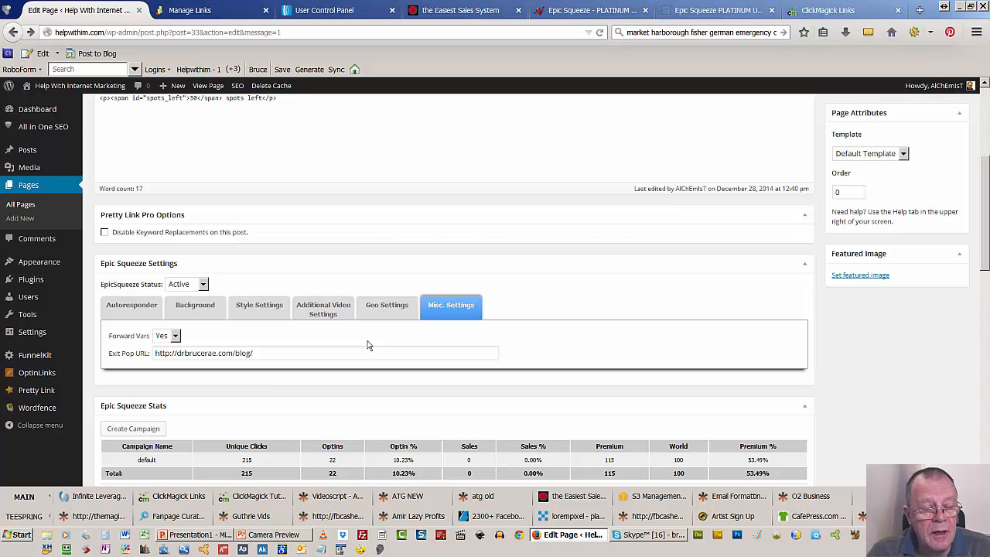
left_click(175, 337)
left_click(176, 339)
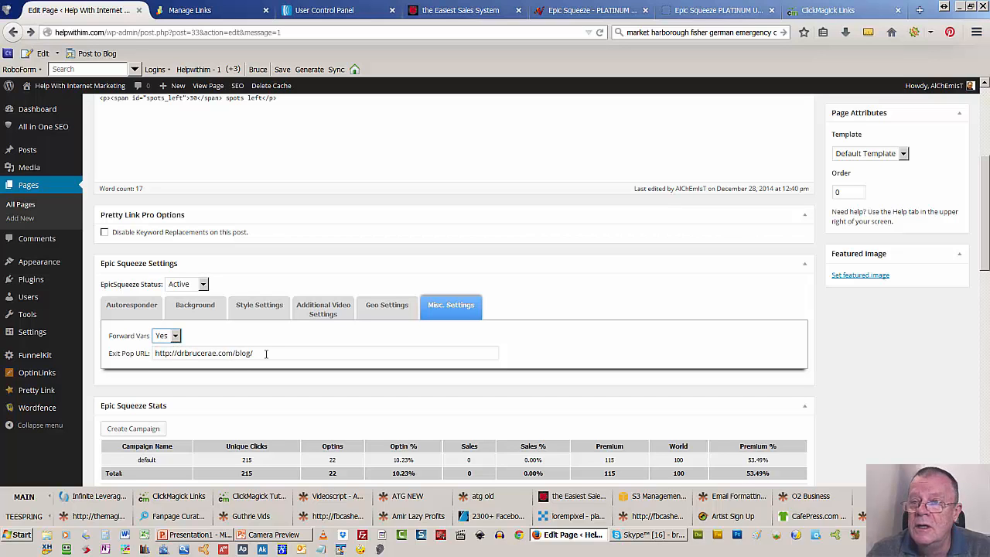
- View the published squeeze page, try to leave it to trigger the exit pop and choose to stay on the page
scroll(267, 355, "up", 5)
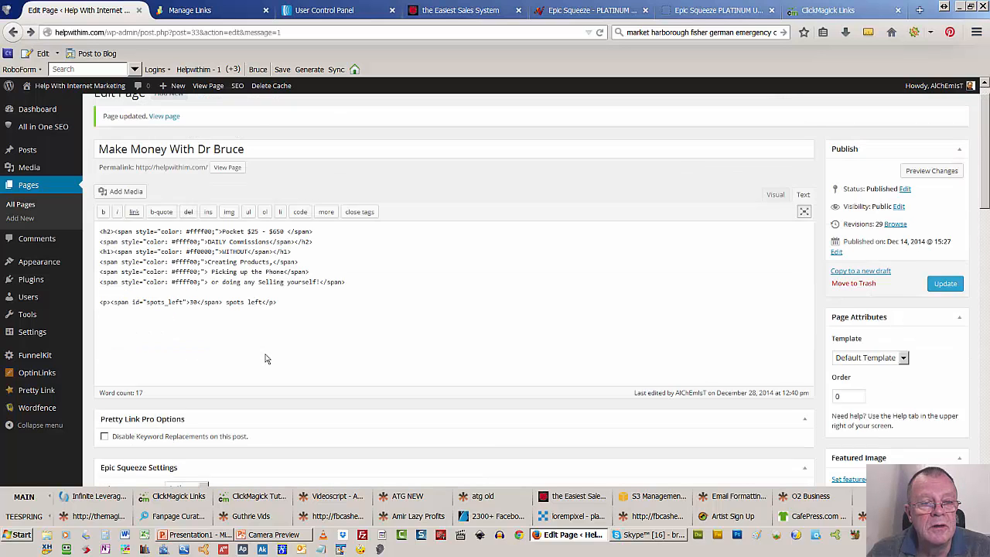
left_click(228, 189)
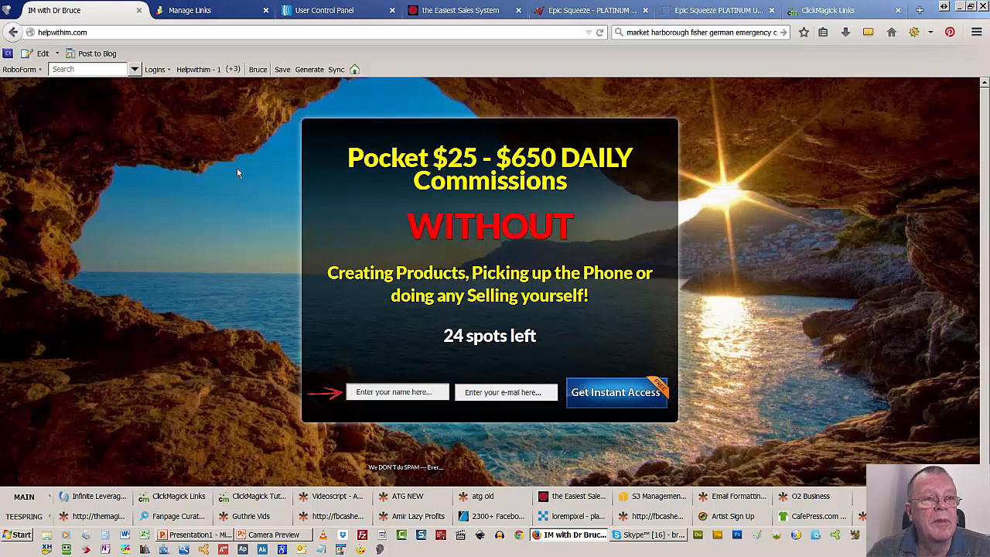
left_click(13, 34)
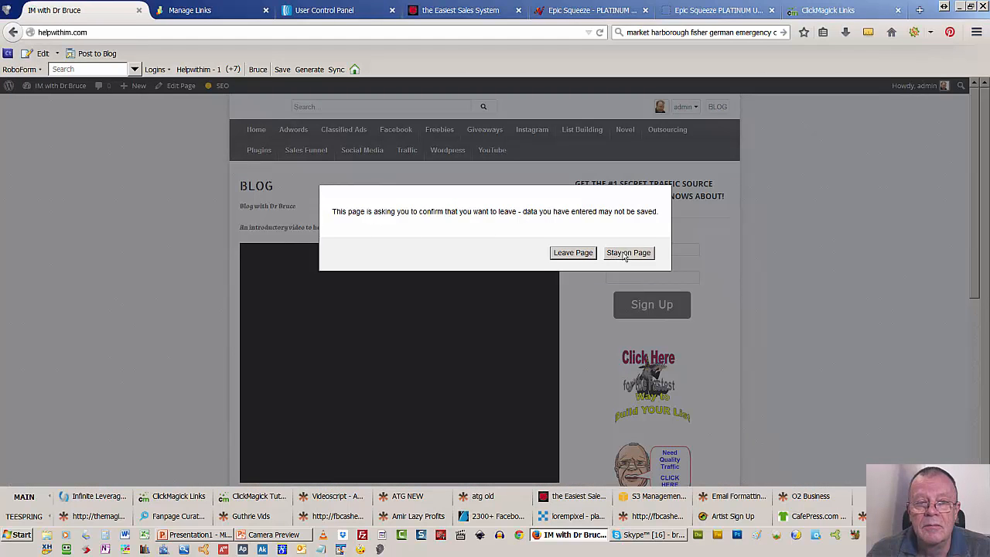
left_click(626, 253)
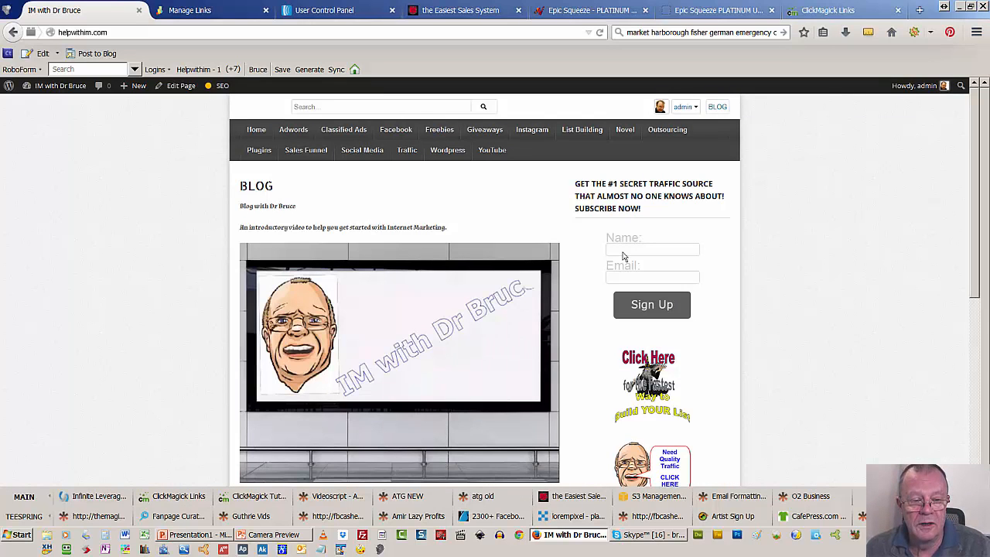
- Pause the introductory video on the blog page and select the site's web address
mouse_move(430, 361)
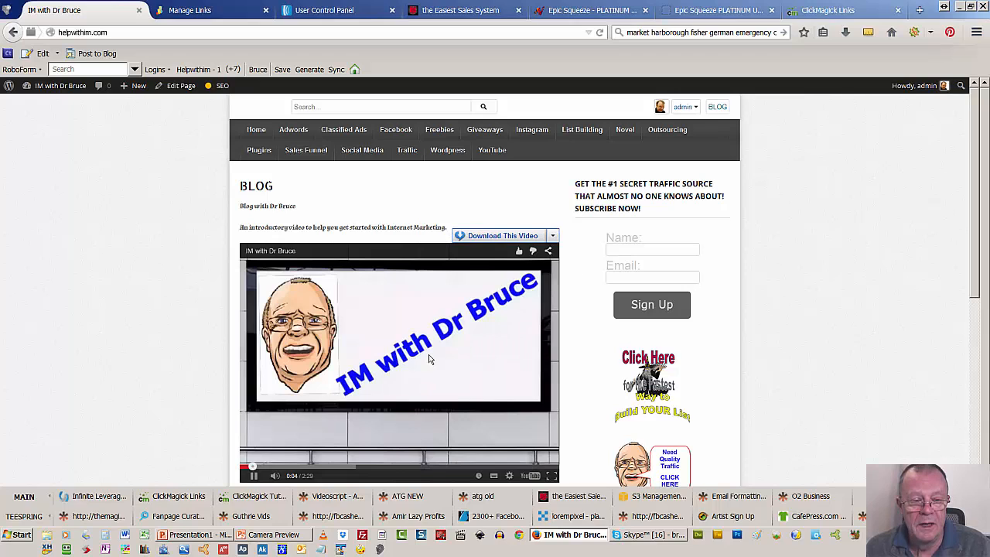
left_click(253, 477)
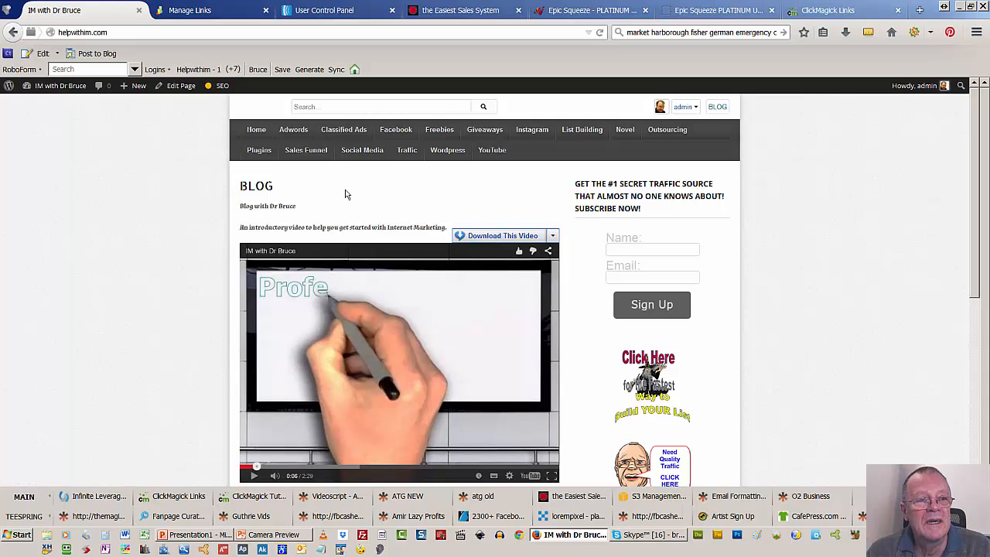
left_click(108, 32)
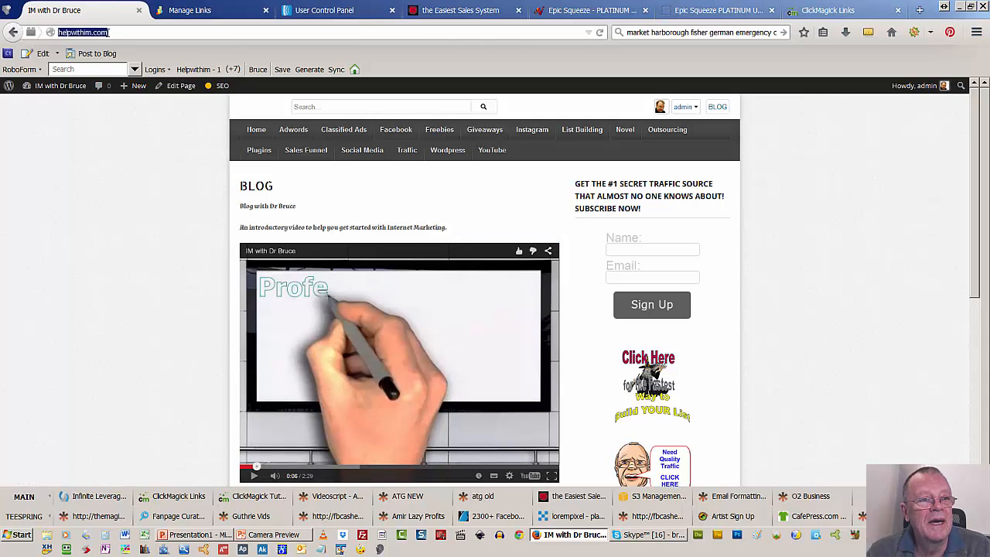
- Return to the squeeze page's edit screen and look over the autoresponder settings, Epic Squeeze stats and page content
left_click(13, 32)
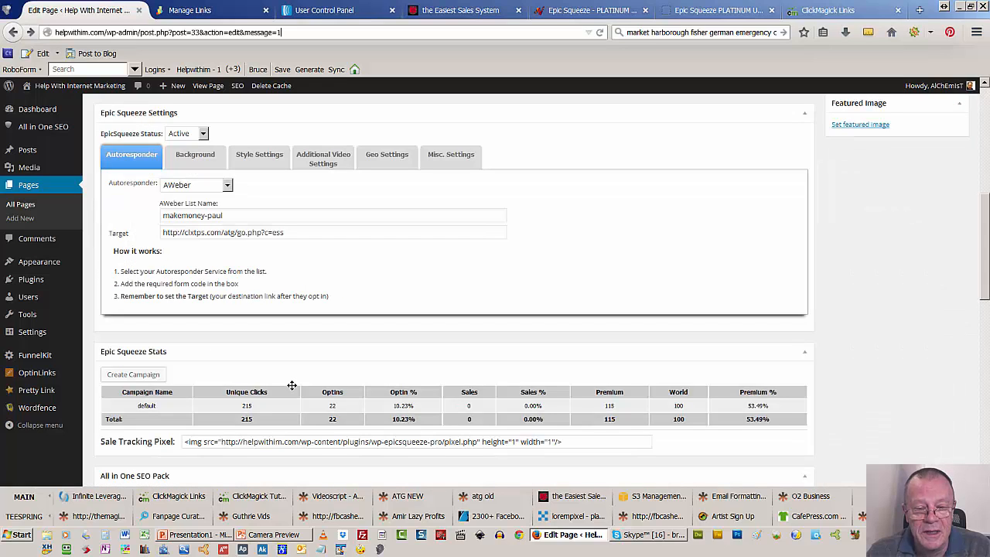
scroll(292, 385, "down", 3)
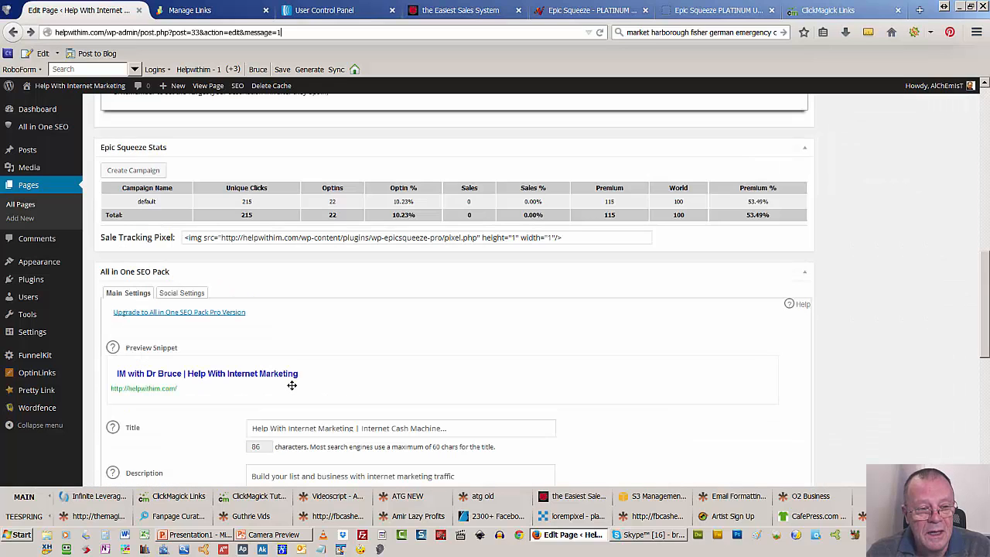
scroll(292, 384, "up", 5)
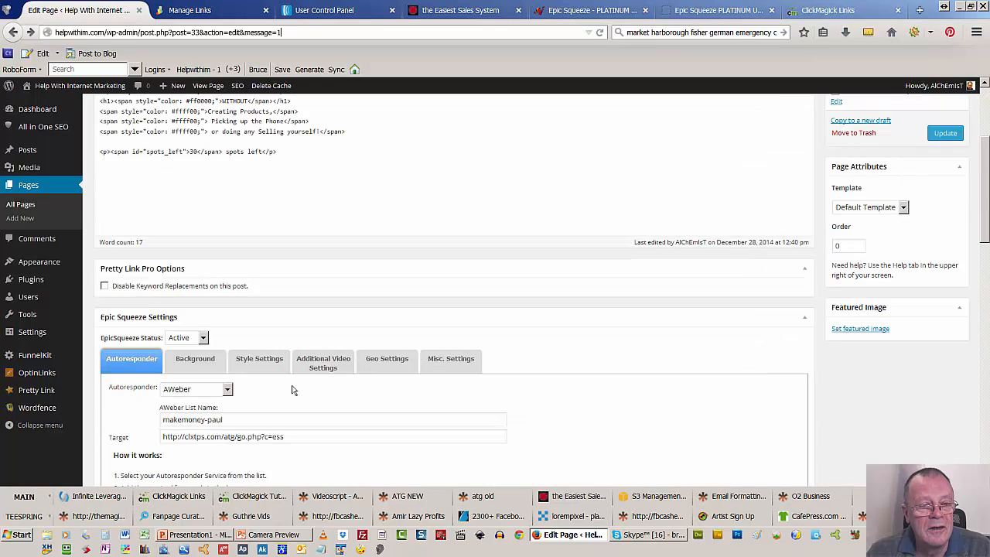
scroll(291, 389, "up", 3)
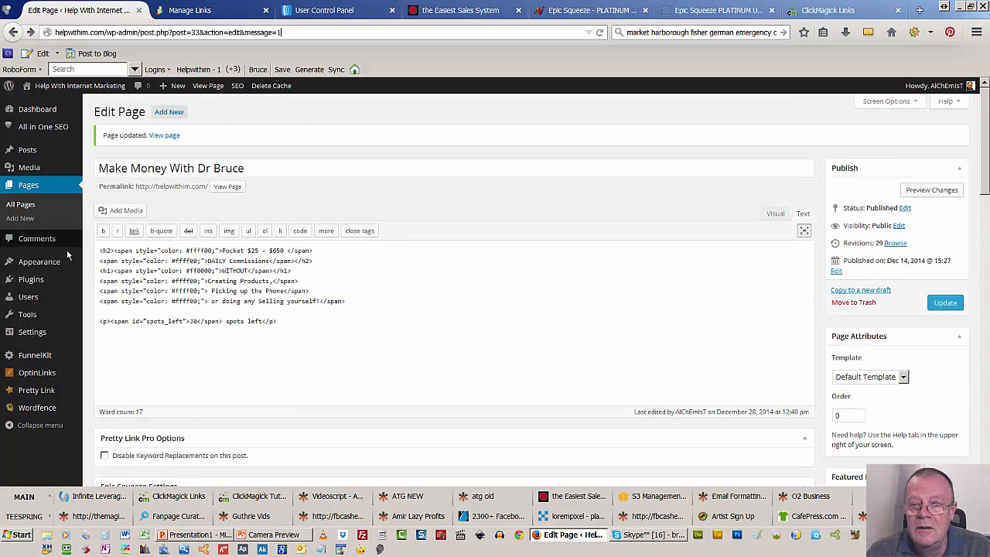
- Show the page content in the visual editor and examine the available heading formats and those used for the headline, WITHOUT and the lines below
left_click(775, 214)
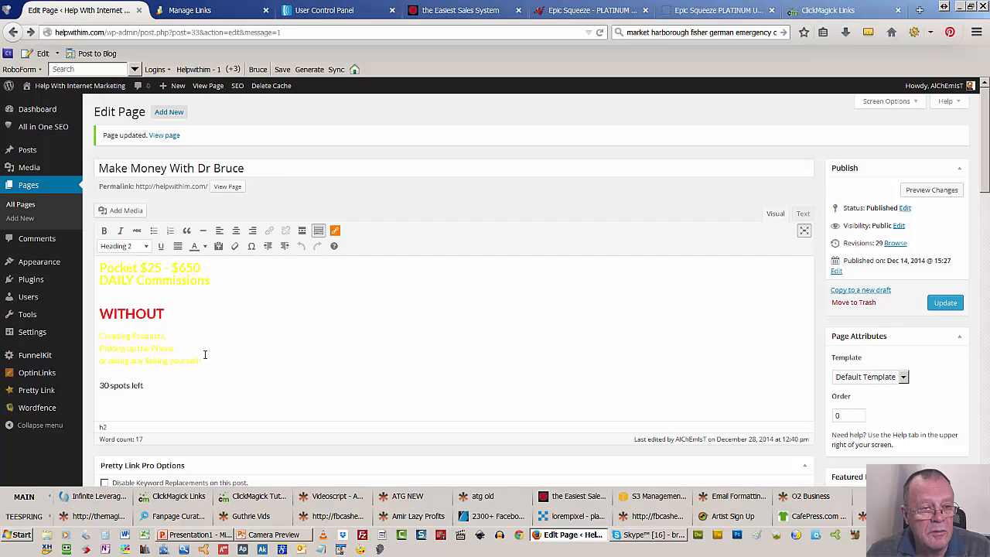
left_click_drag(203, 360, 85, 269)
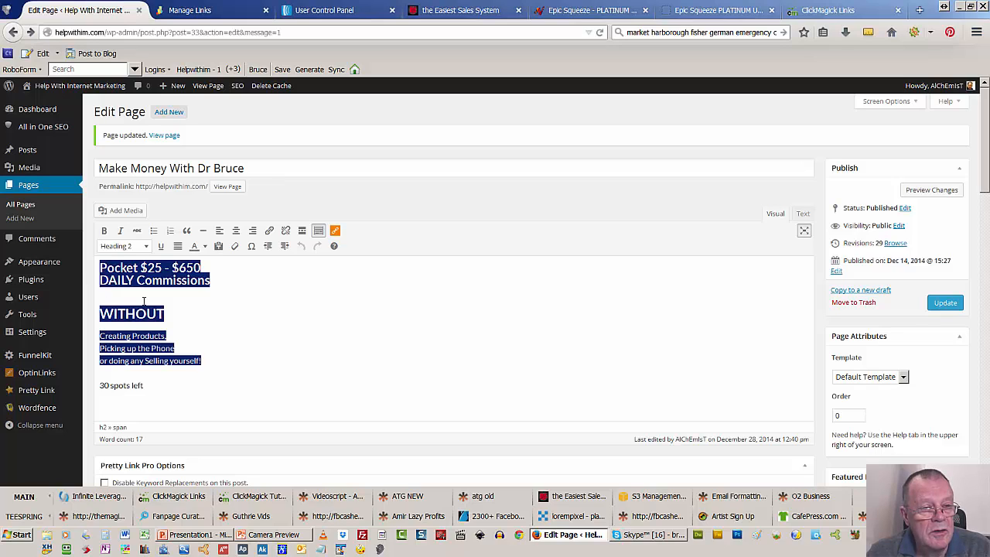
left_click(144, 246)
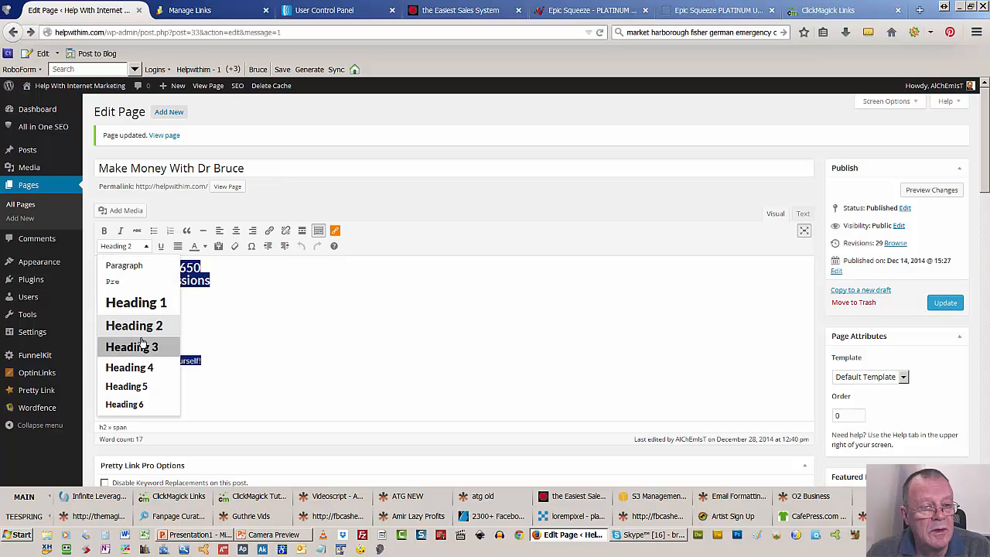
left_click(209, 332)
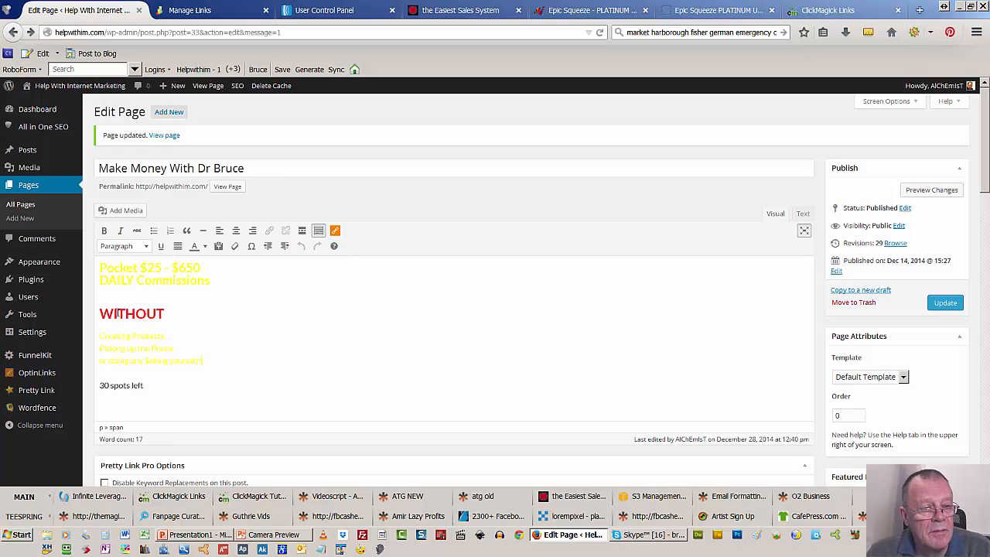
left_click_drag(100, 311, 165, 313)
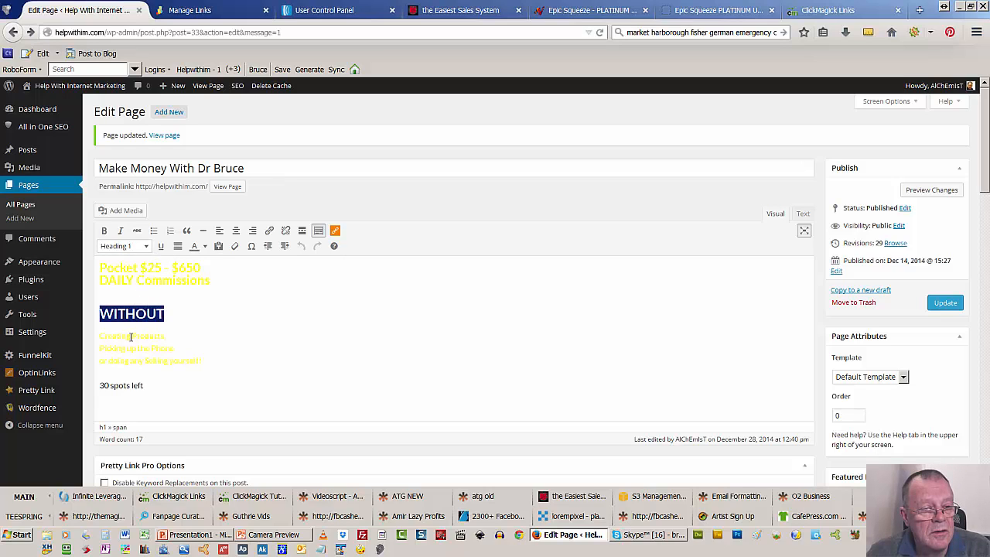
left_click_drag(99, 336, 193, 360)
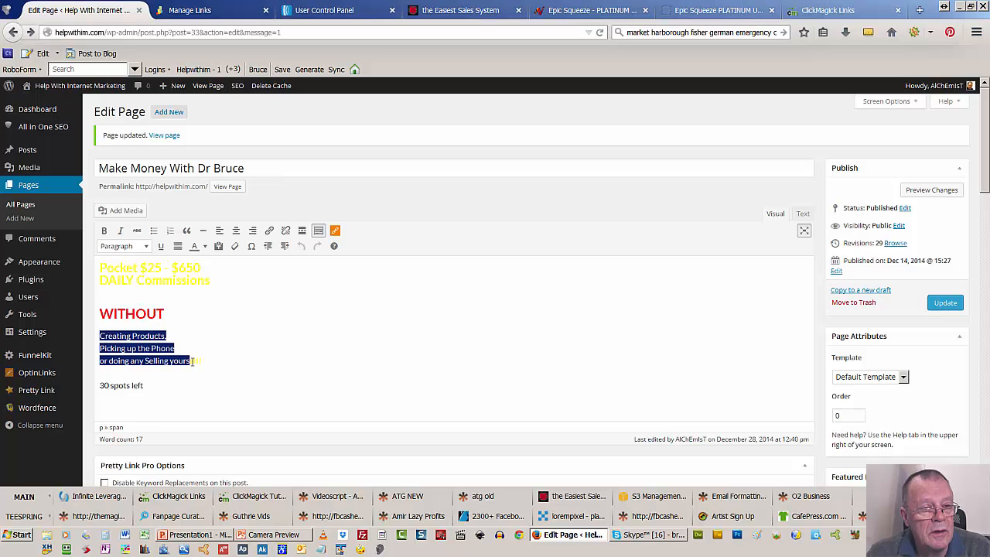
left_click(232, 279)
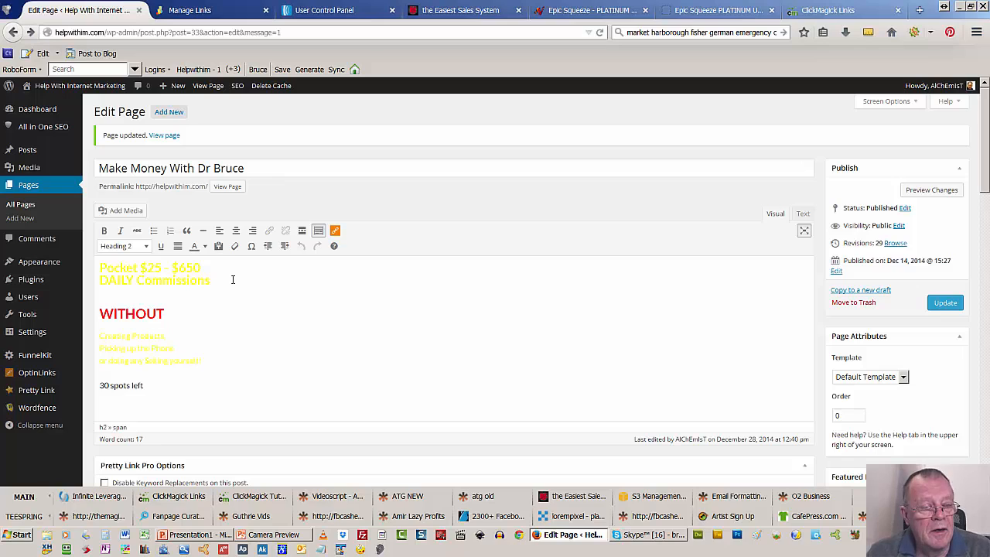